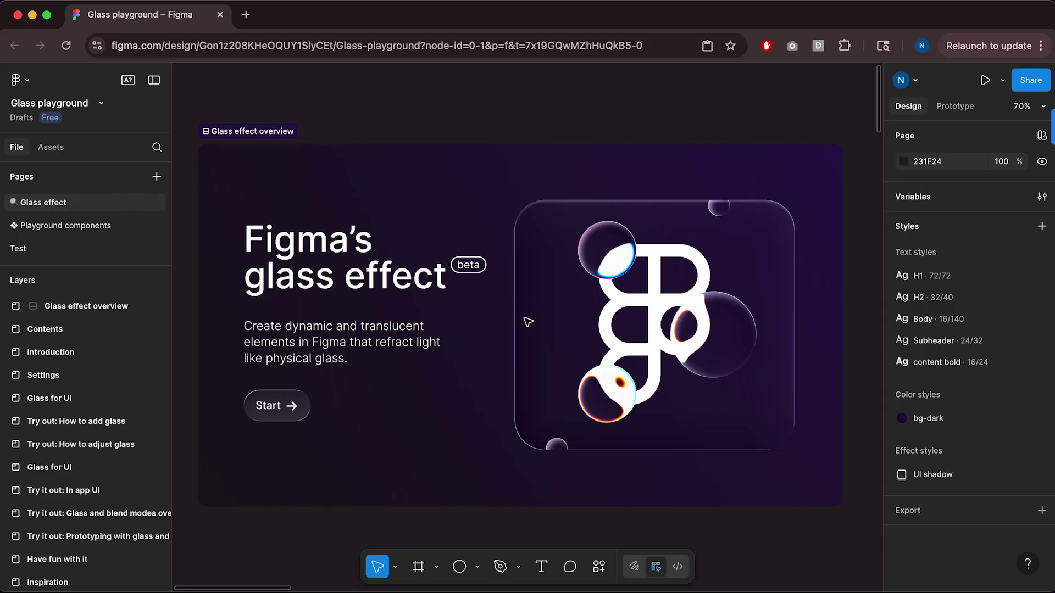
Scroll across and down the Glass effect page to review its contents.
scroll(533, 330, right, 15)
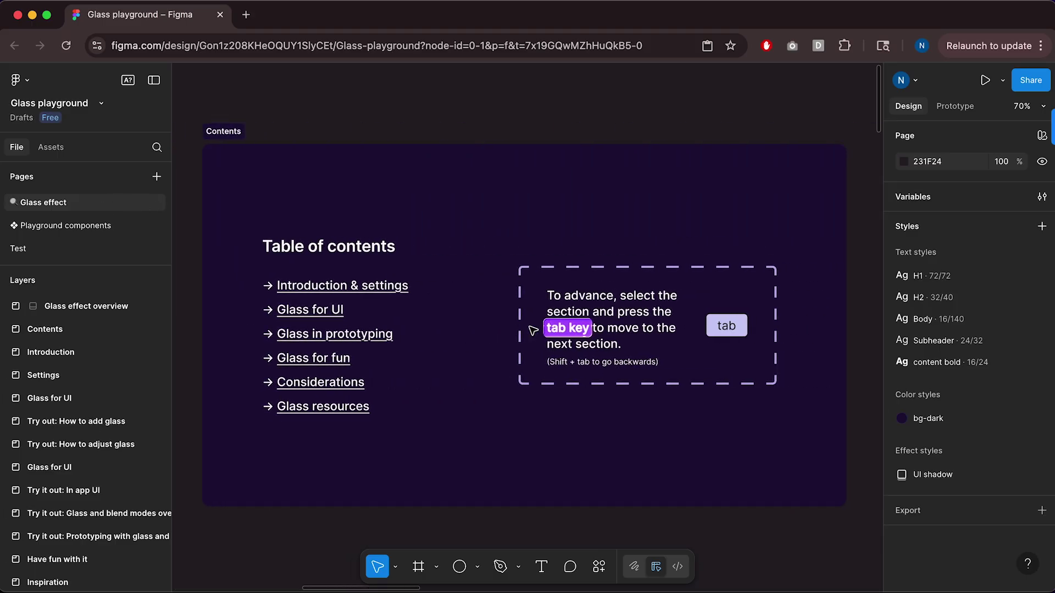
scroll(533, 330, right, 10)
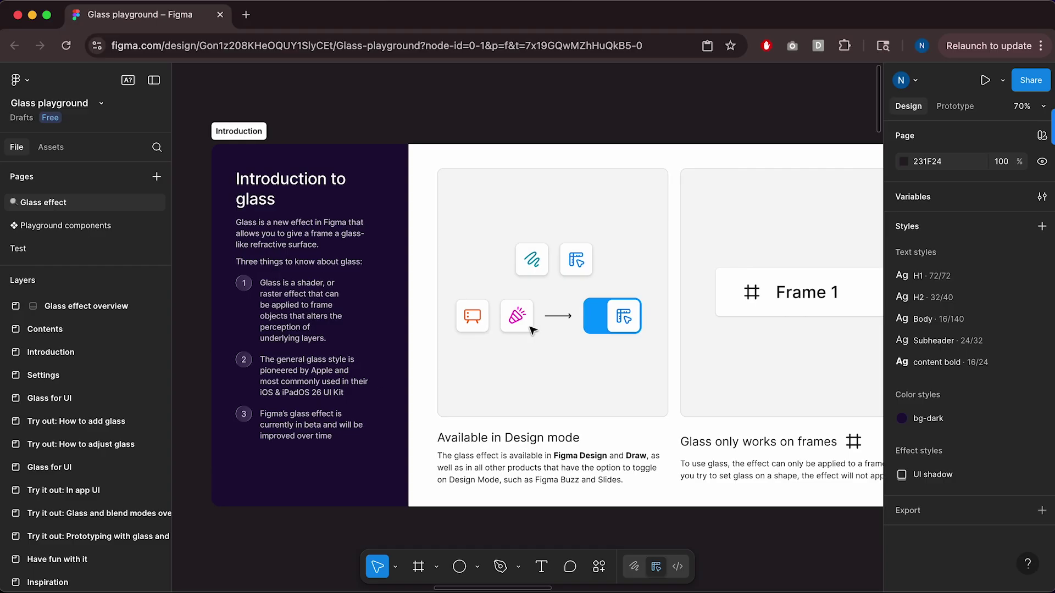
scroll(533, 330, right, 20)
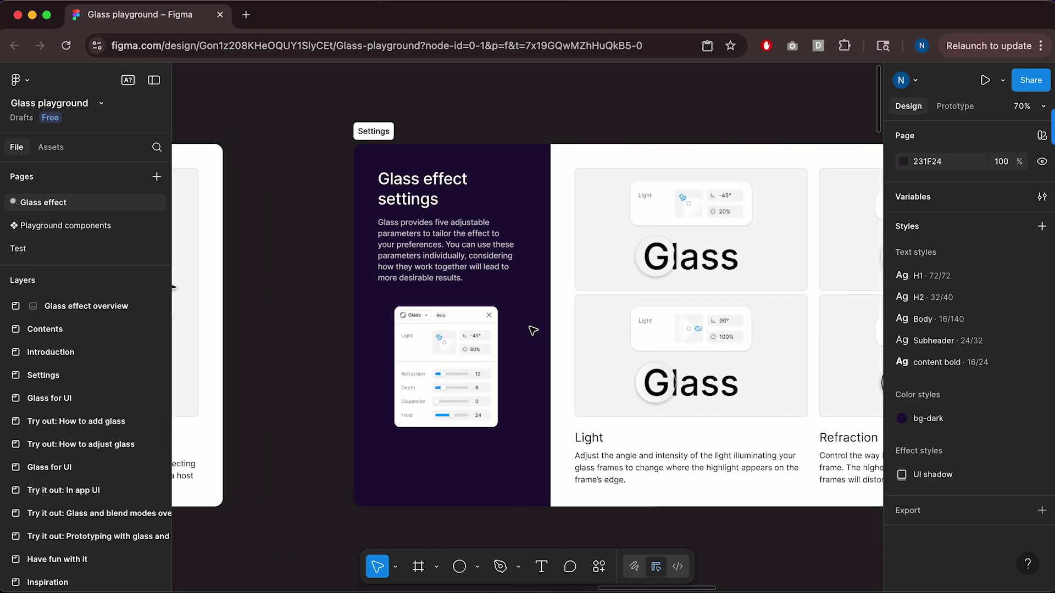
scroll(533, 331, right, 5)
scroll(532, 329, down, 5)
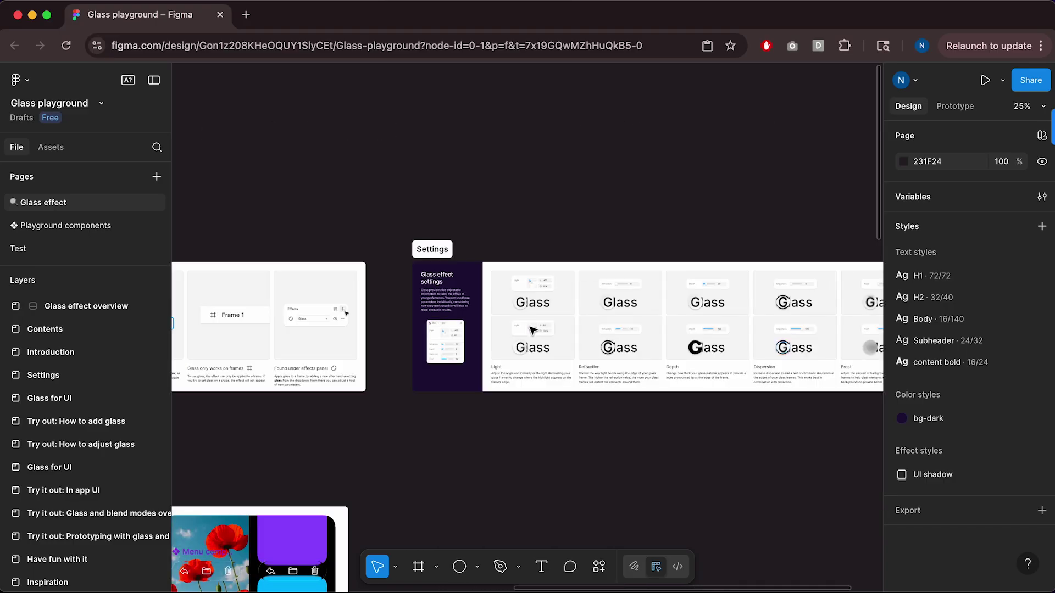
scroll(310, 454, down, 20)
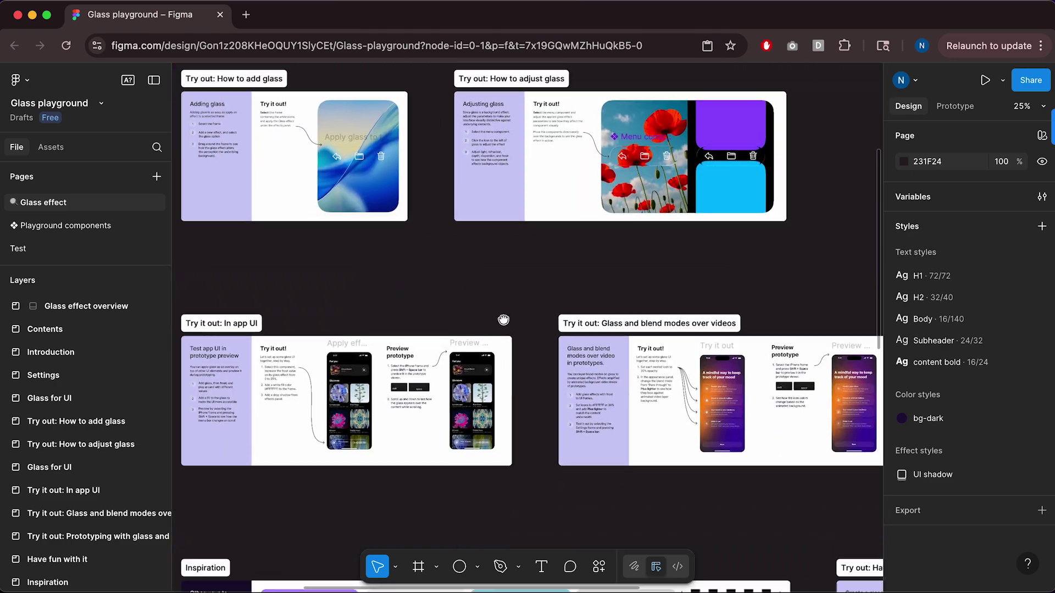
scroll(437, 268, down, 2)
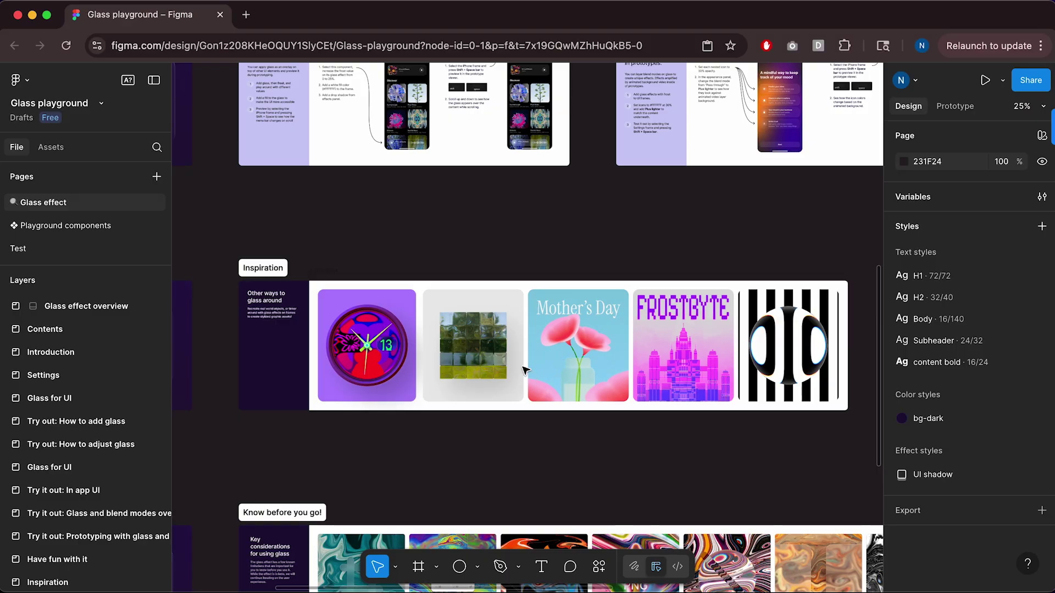
Look over the Playground components page, then open the Test page with the marbled image.
click(114, 231)
drag(361, 282, 407, 310)
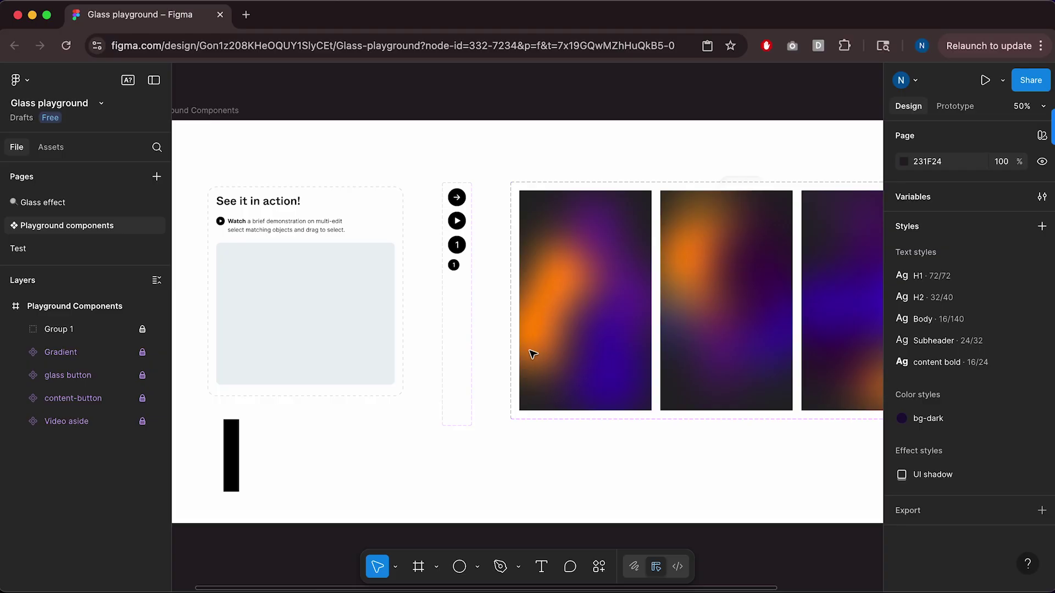
click(136, 254)
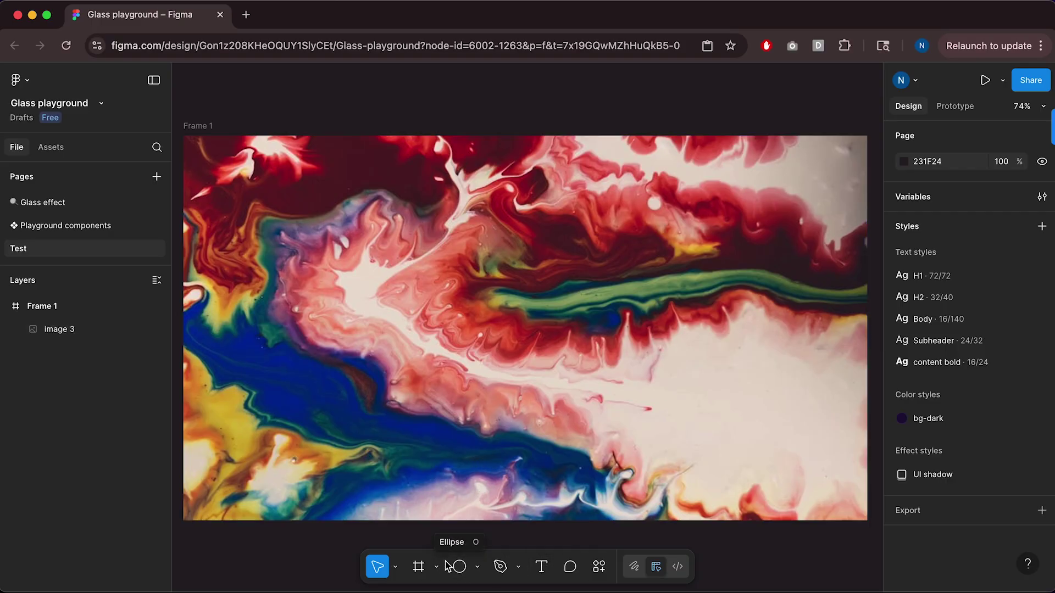
click(419, 568)
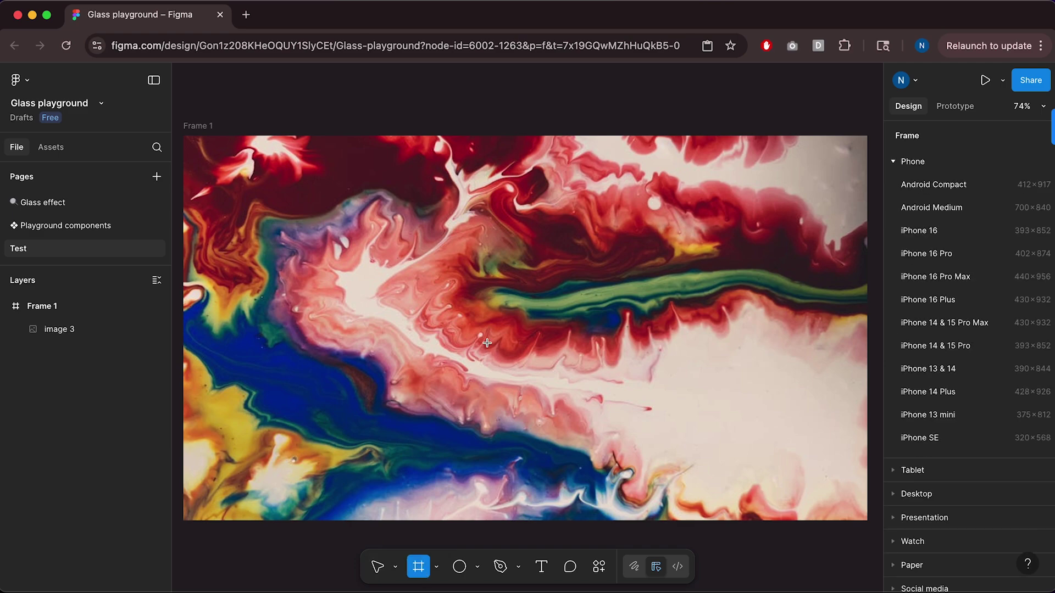
Draw a 269×269 frame over the marbled image and apply a Glass effect to it.
drag(455, 254, 597, 395)
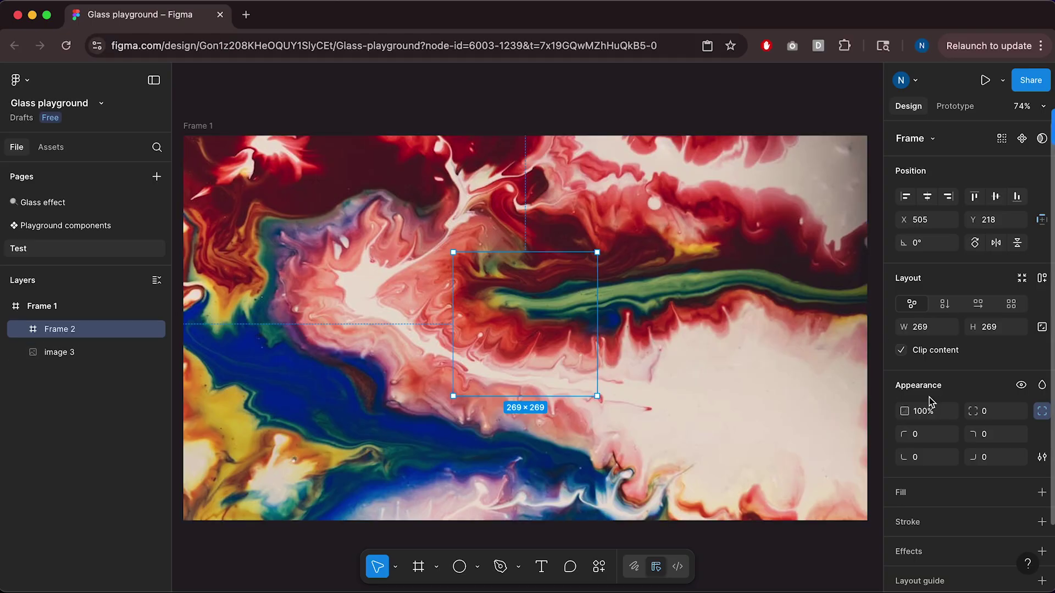
scroll(929, 402, down, 3)
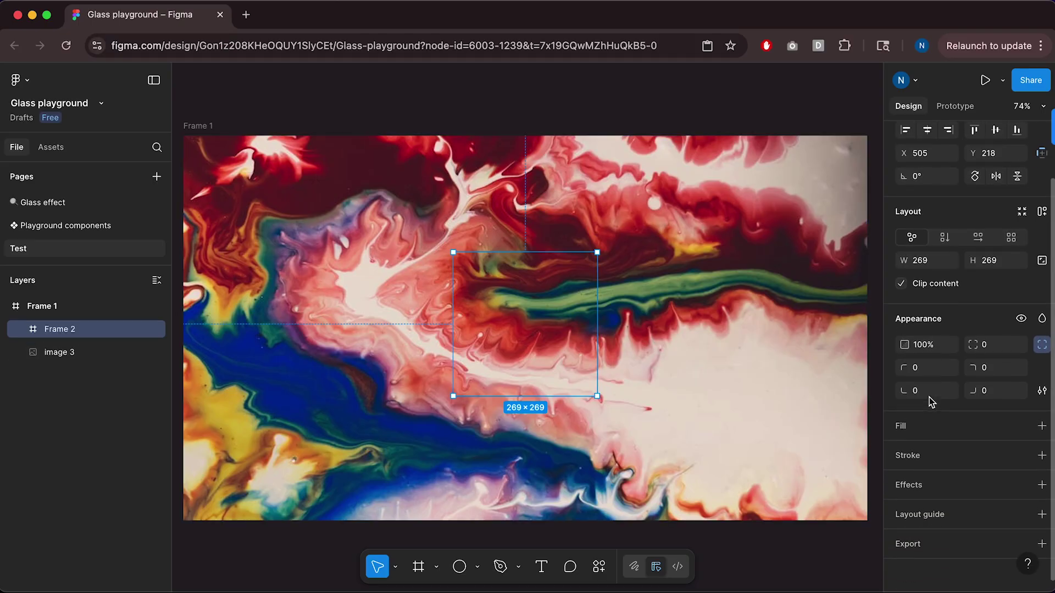
click(916, 484)
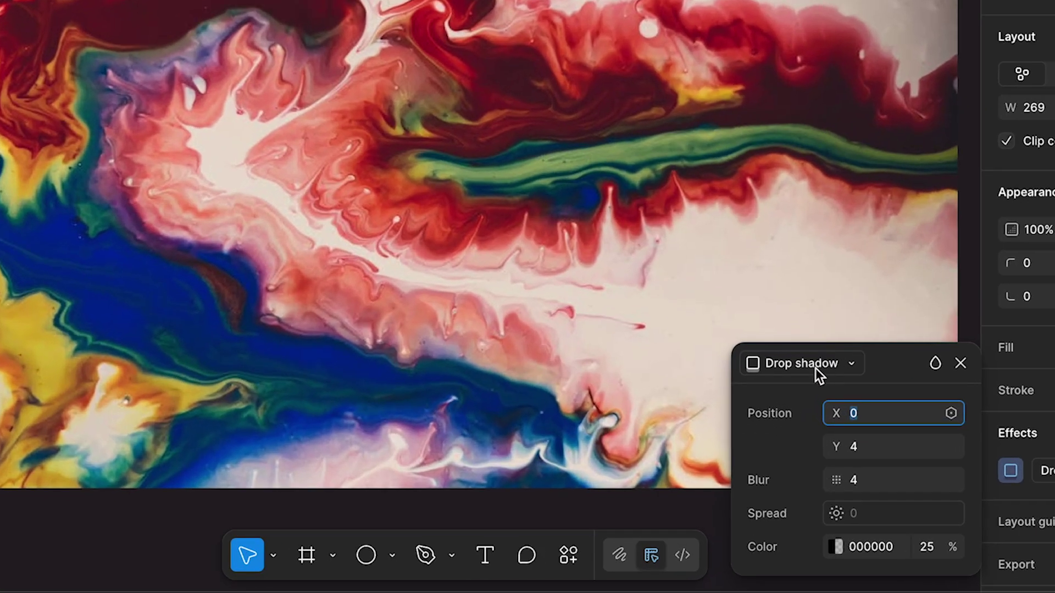
click(774, 436)
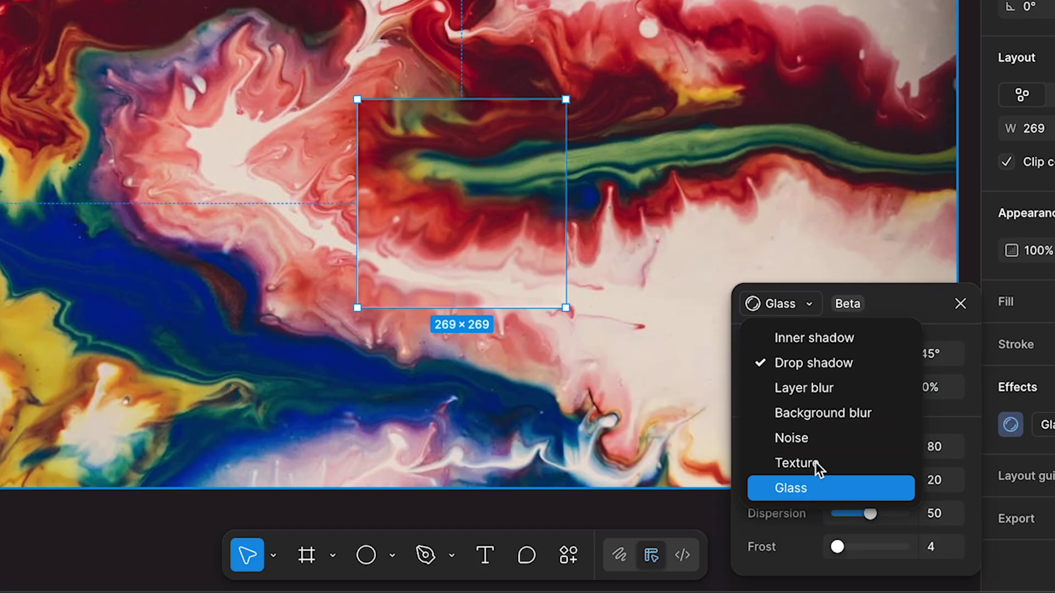
click(799, 486)
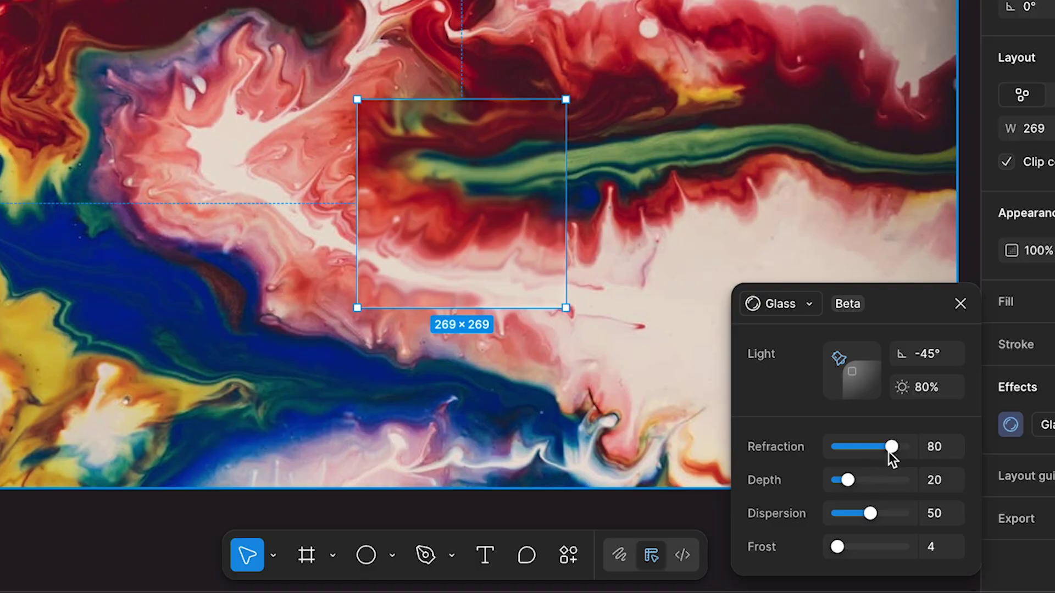
Set the glass to refraction 88, depth 85, dispersion 77 and frost 7.
mouse_move(889, 453)
mouse_down()
mouse_move(858, 452)
mouse_move(923, 448)
mouse_move(909, 457)
mouse_move(868, 447)
mouse_move(907, 447)
mouse_move(883, 447)
mouse_up()
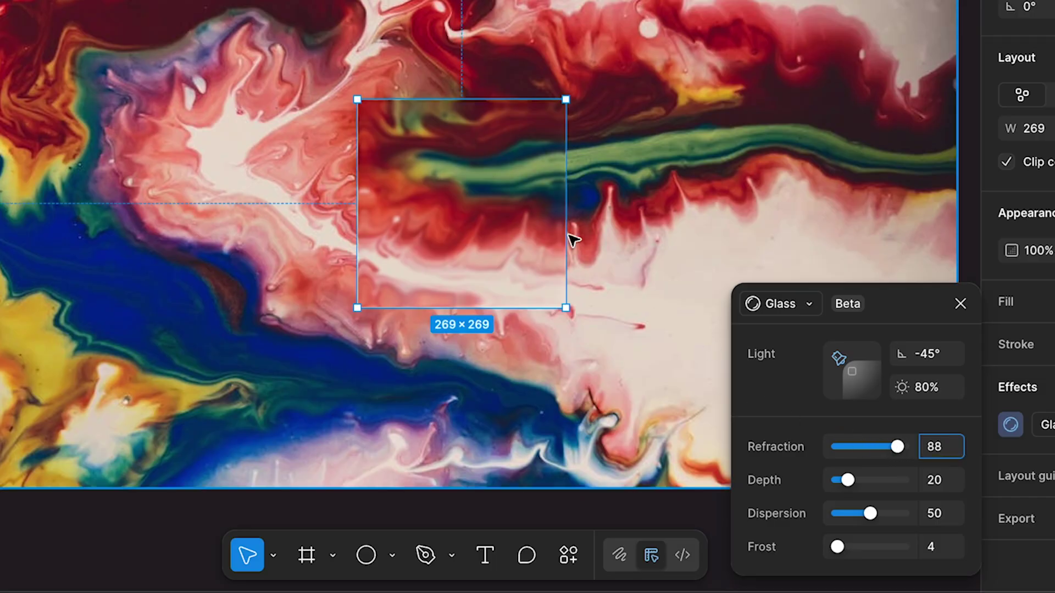
drag(846, 483, 894, 492)
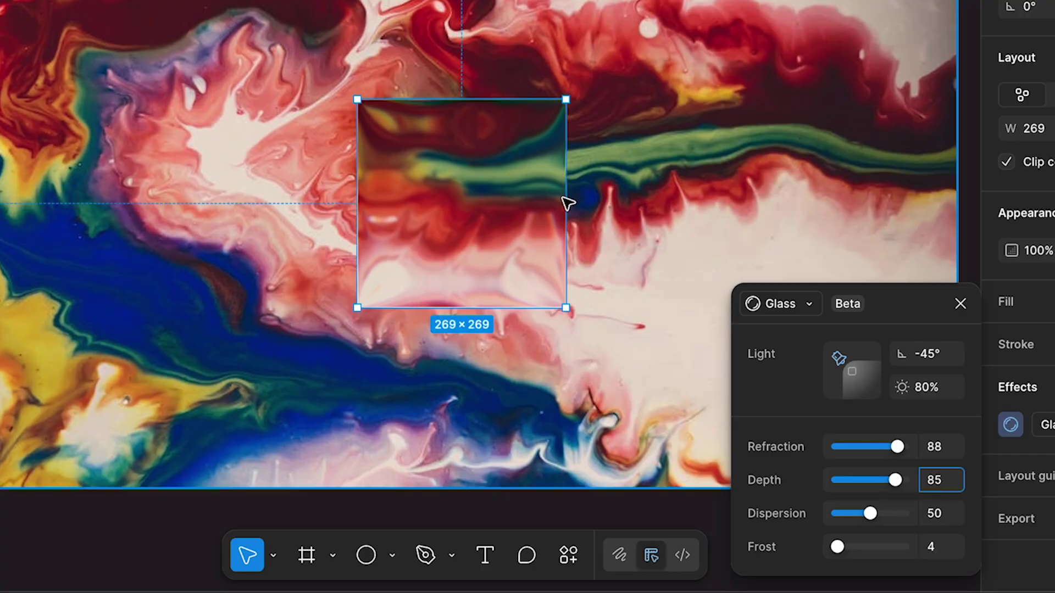
drag(478, 243, 454, 233)
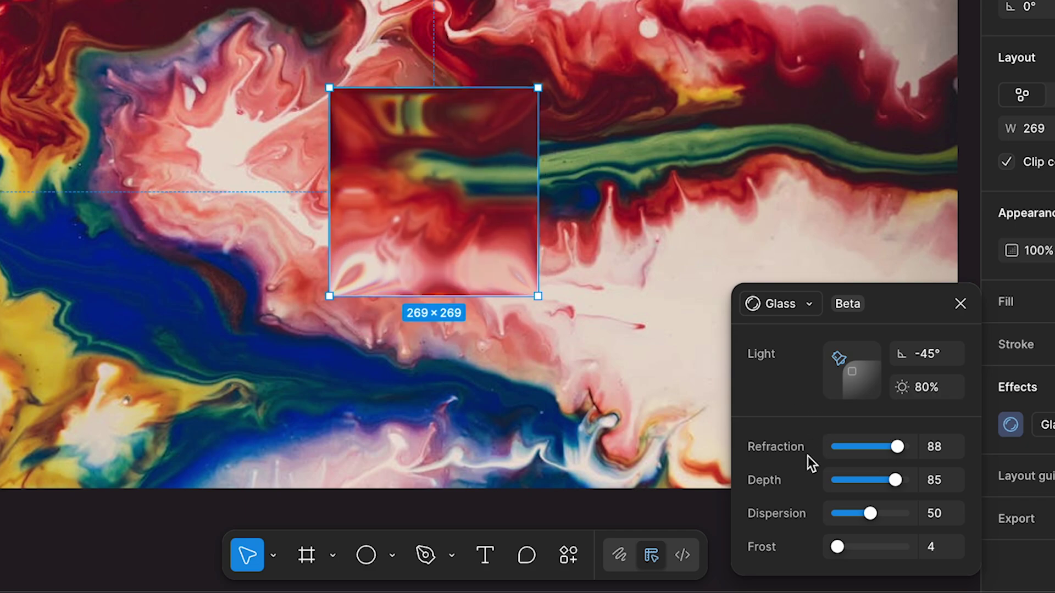
mouse_move(871, 514)
mouse_down()
mouse_move(901, 516)
mouse_move(889, 515)
mouse_up()
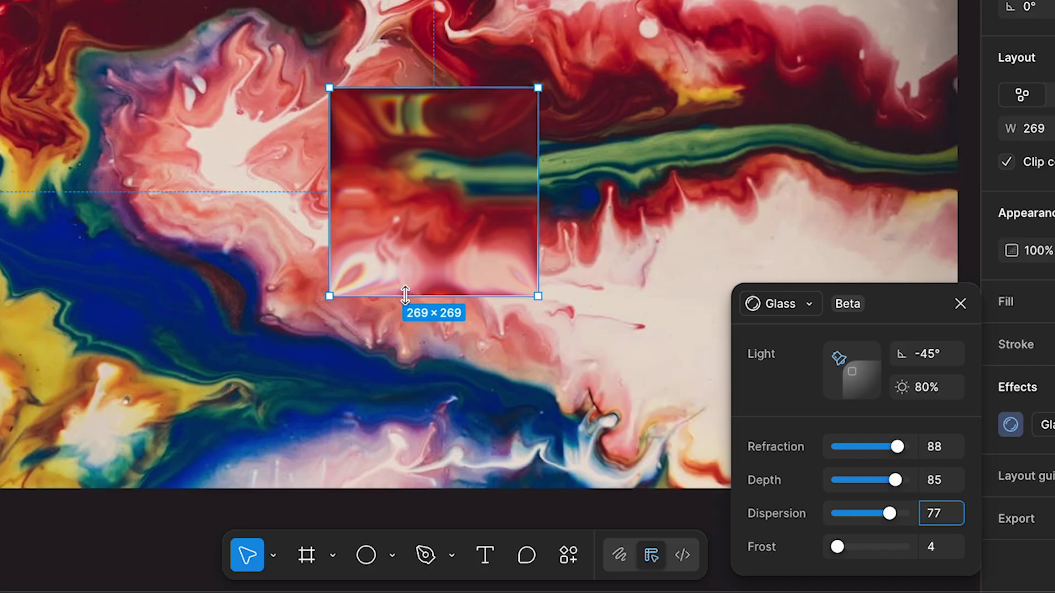
mouse_move(844, 546)
mouse_down()
mouse_move(886, 562)
mouse_move(840, 563)
mouse_up()
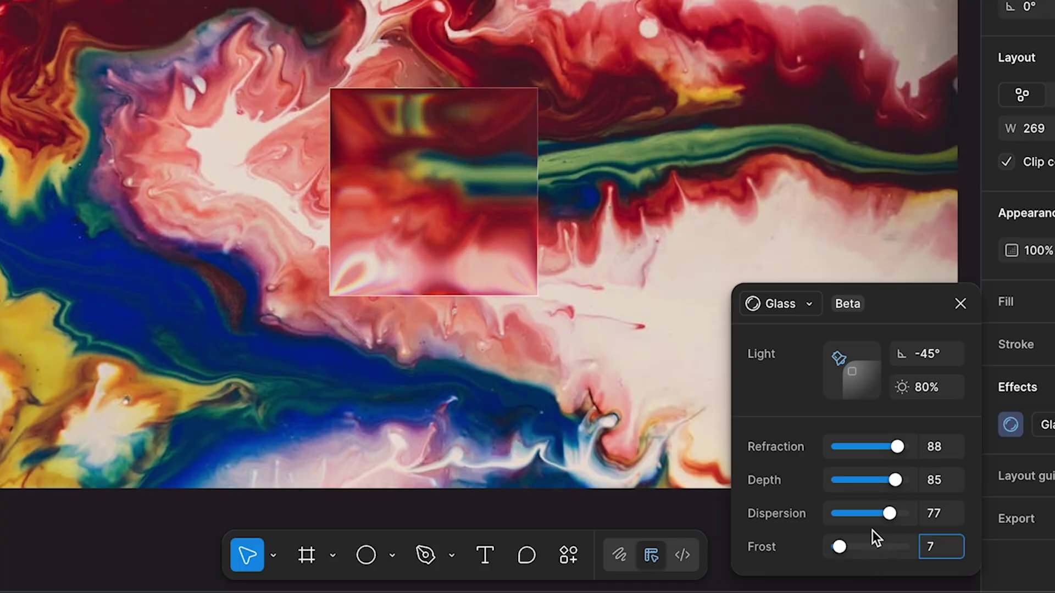
Angle the light to 123° at 50% intensity, then delete the test square.
mouse_move(854, 374)
mouse_down()
mouse_move(871, 377)
mouse_move(850, 362)
mouse_move(864, 359)
mouse_move(864, 390)
mouse_move(866, 381)
mouse_up()
click(926, 396)
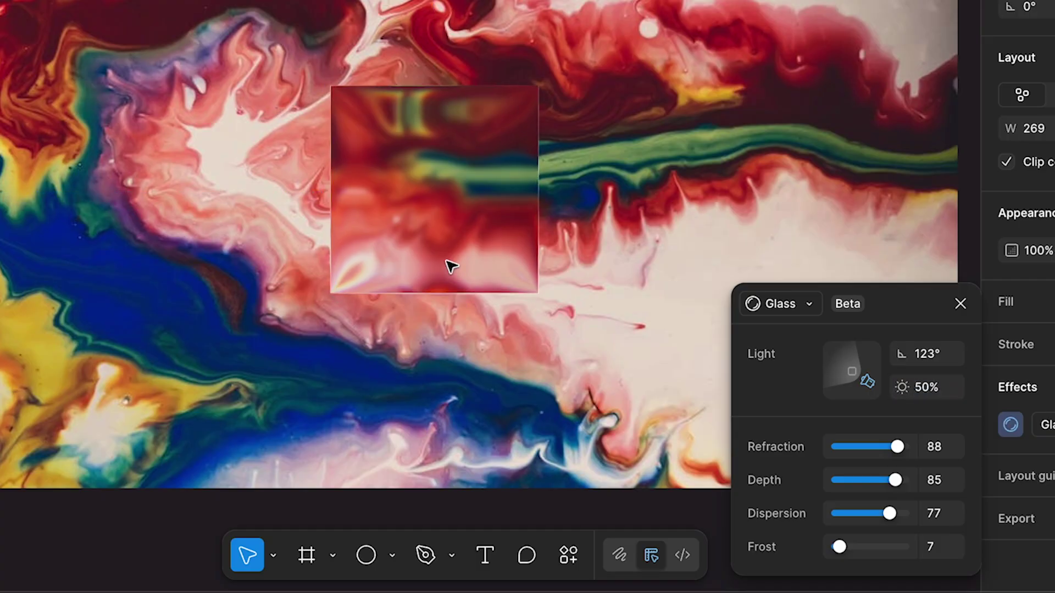
drag(447, 266, 481, 280)
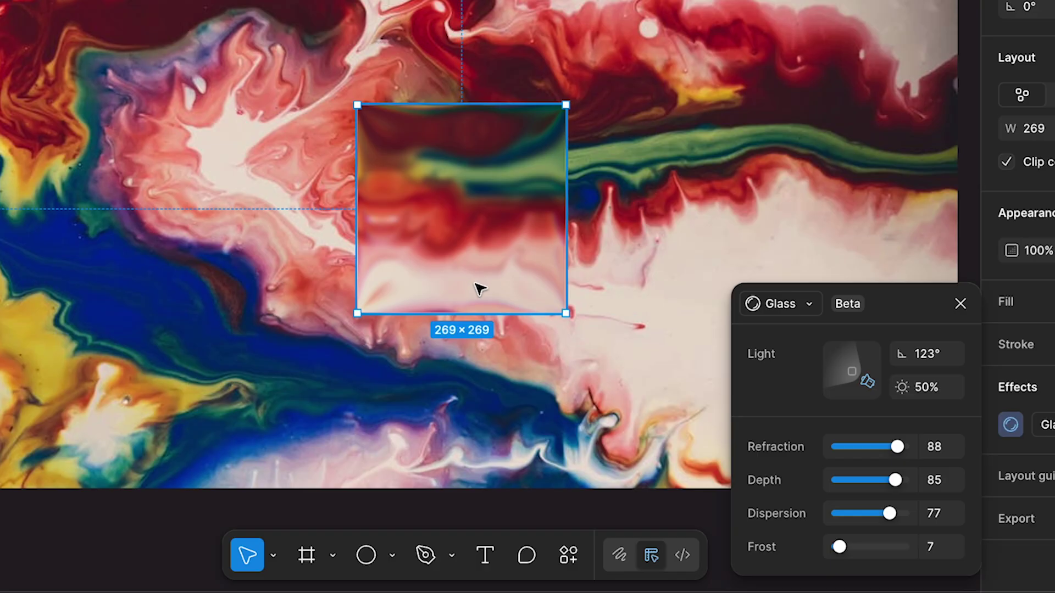
click(960, 303)
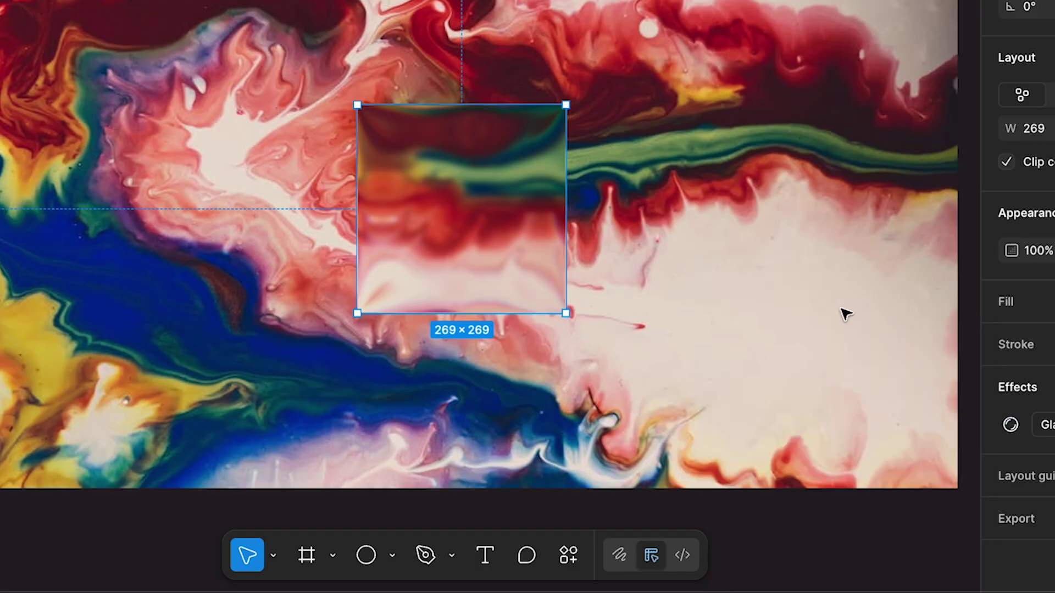
key(Delete)
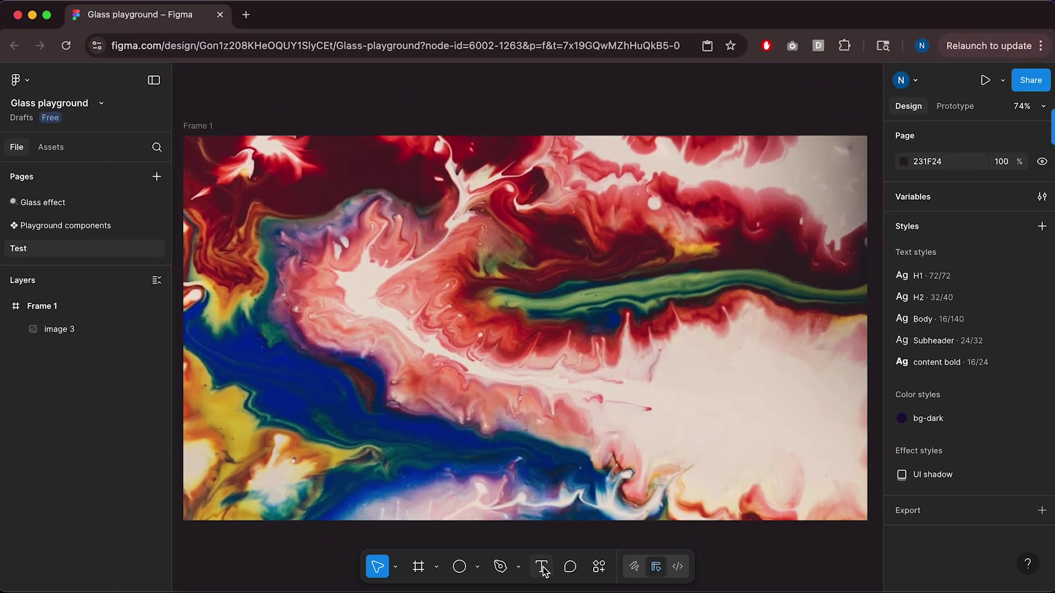
Add white 'Button' text near the centre of the marbled image.
click(543, 568)
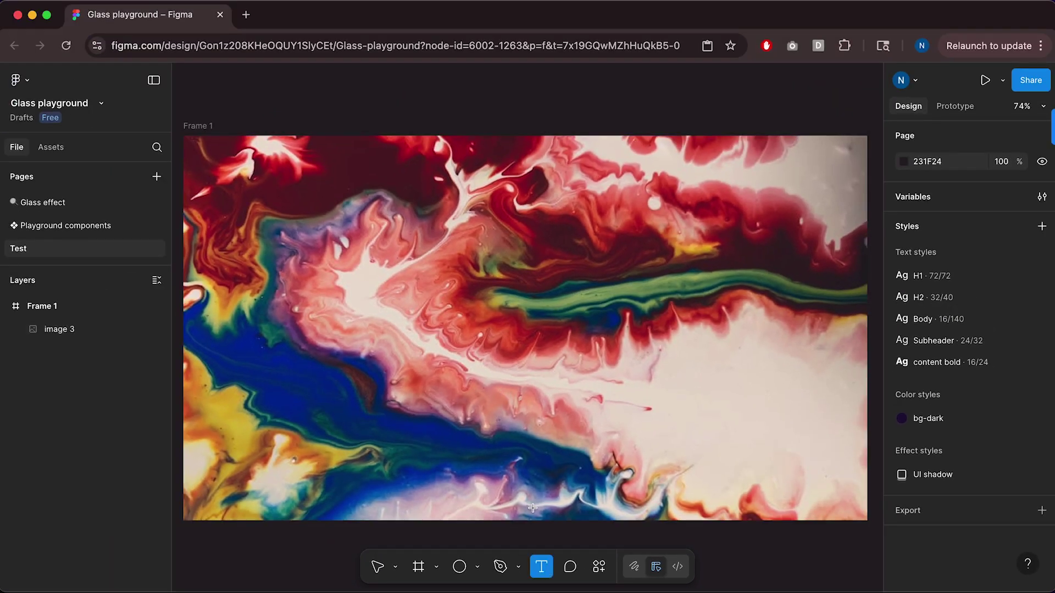
click(487, 337)
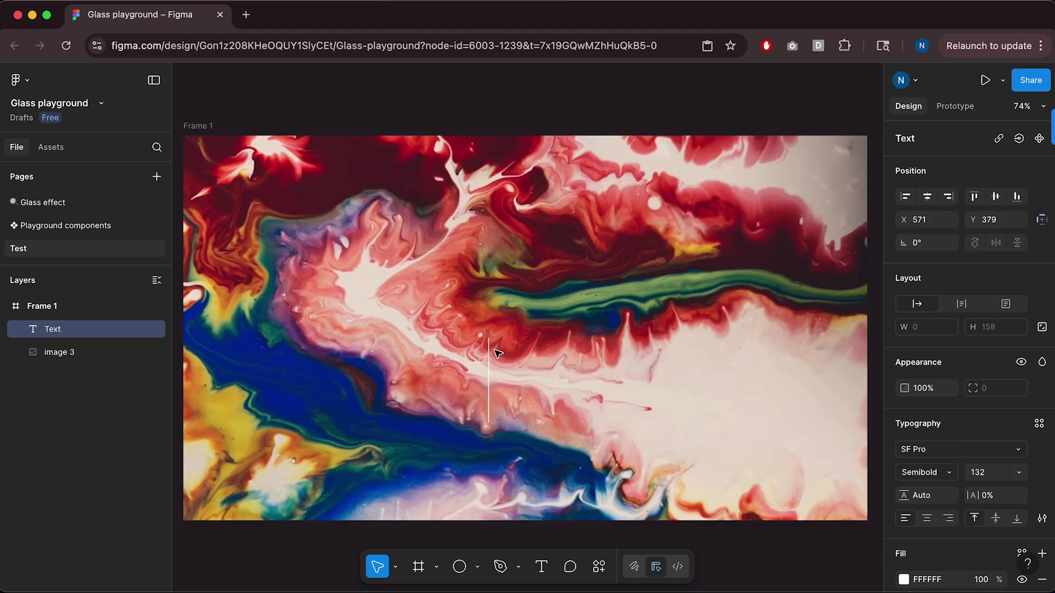
text(Button)
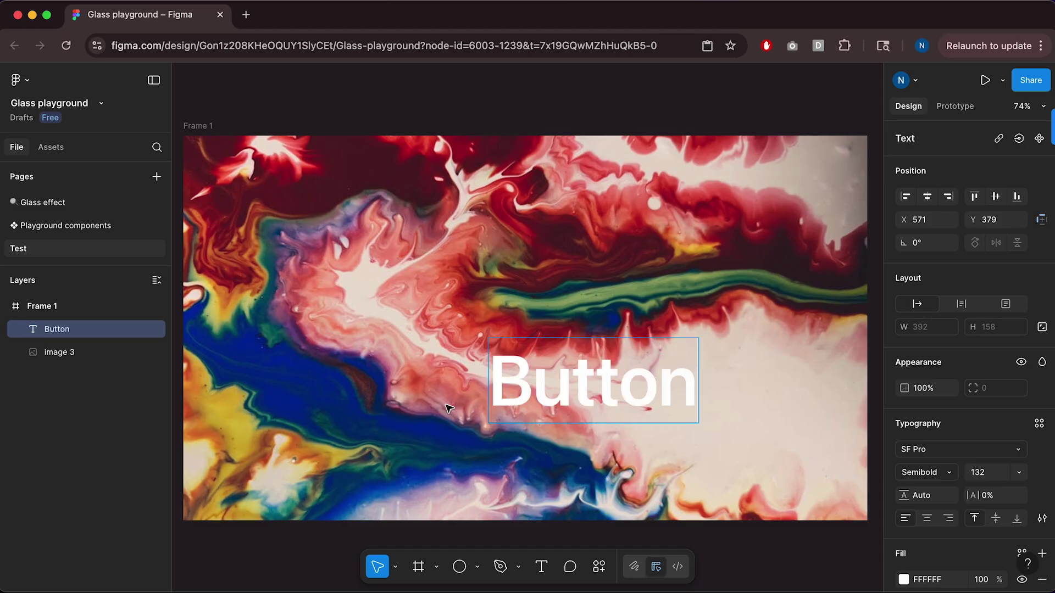
key(Escape)
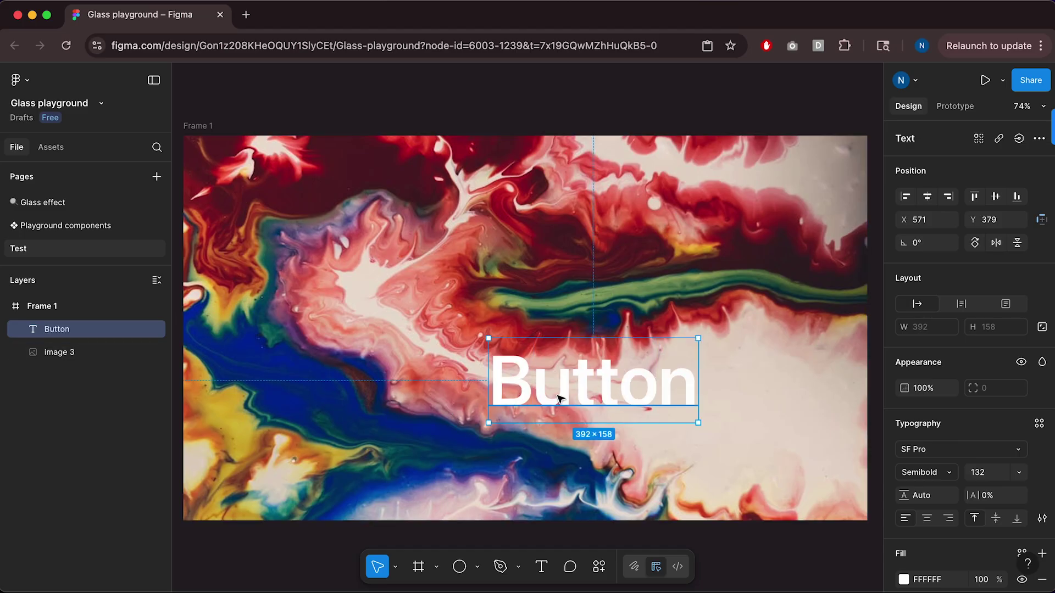
drag(583, 395, 515, 351)
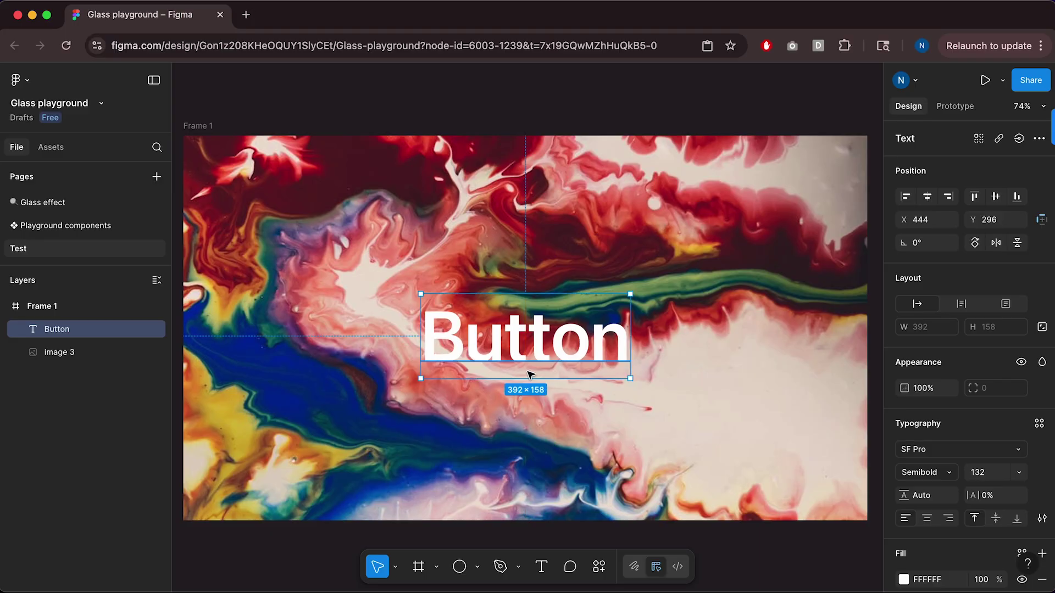
Wrap the text in auto layout with horizontal padding 70 and vertical padding 30, centred.
key(shift+a)
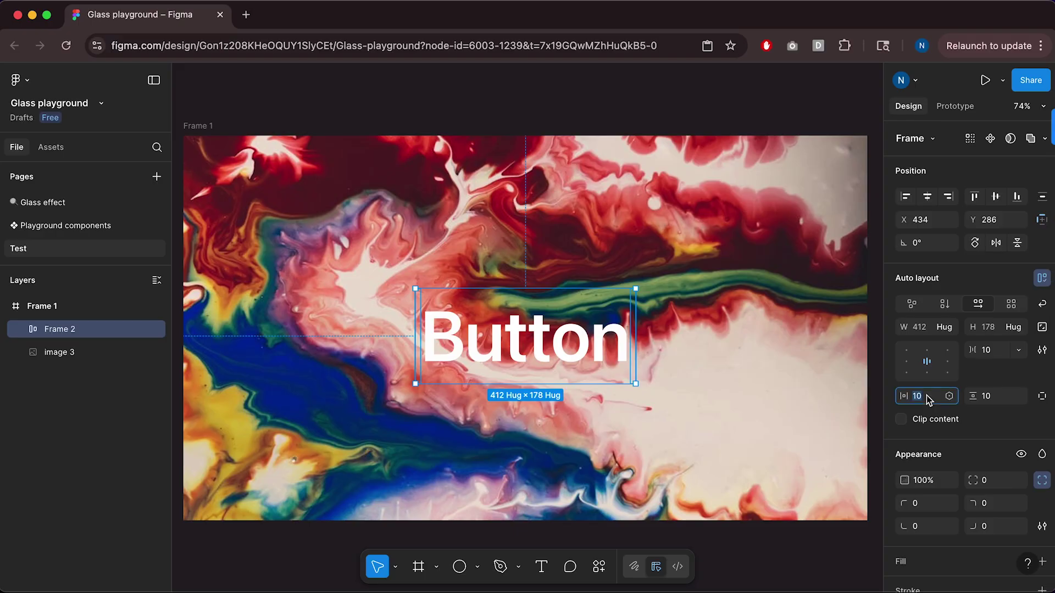
key(shift+Up)
key(shift+Up)
key(shift+Up)
key(shift+Up)
key(shift+Up)
key(shift+Up)
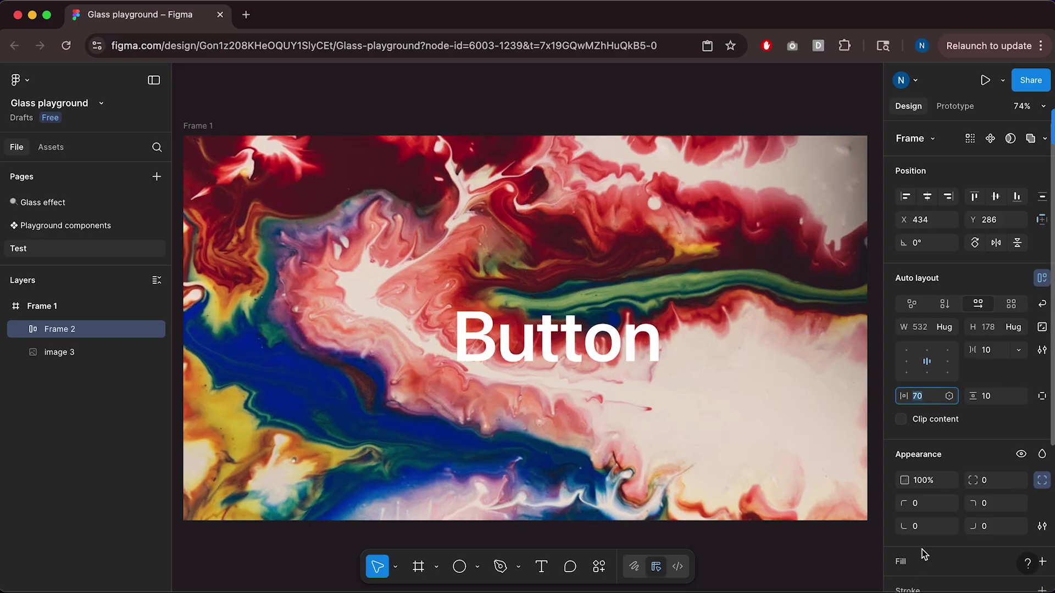
click(997, 401)
key(shift+Up)
key(shift+Up)
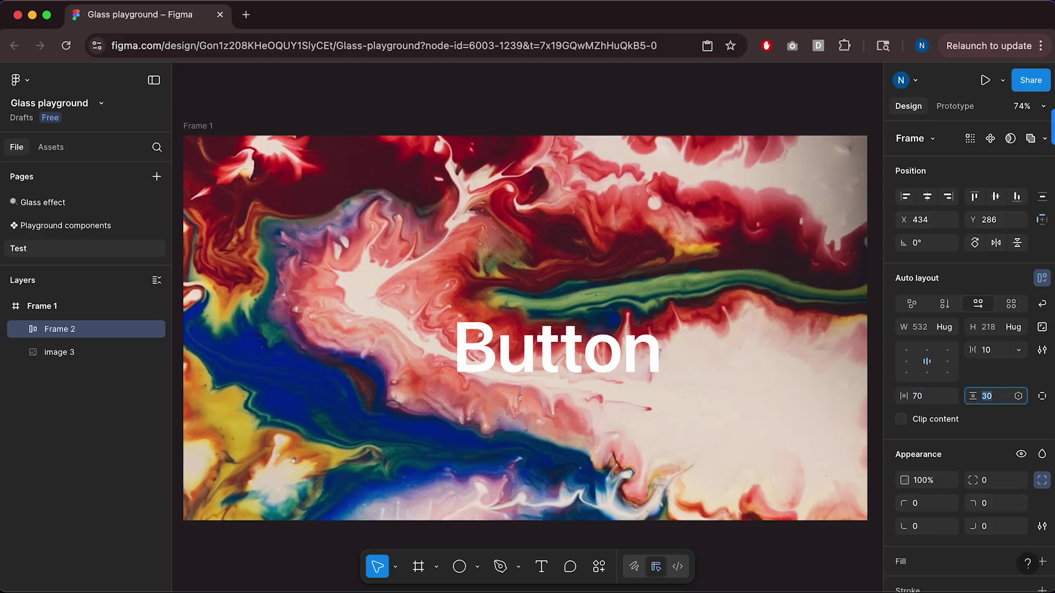
drag(659, 392, 624, 376)
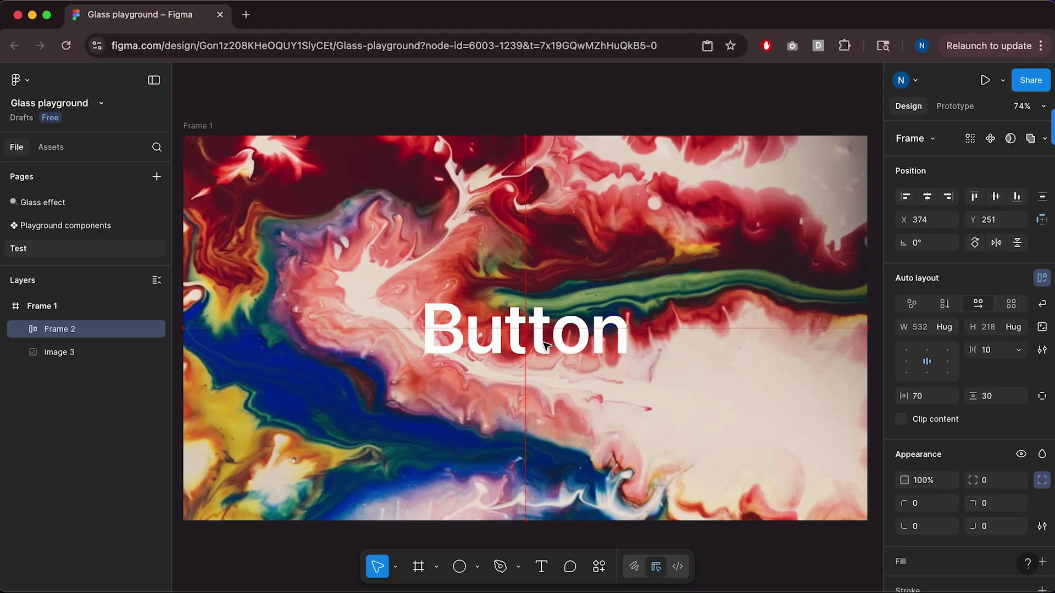
scroll(945, 396, down, 5)
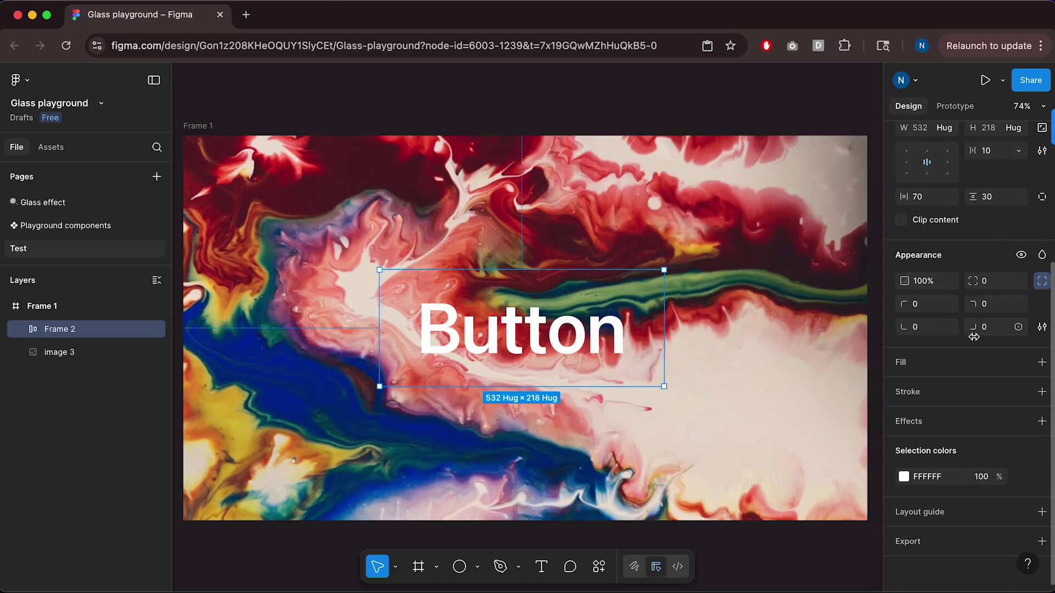
Apply a Glass effect to the Button frame with depth 54 and light intensity 50%.
click(923, 424)
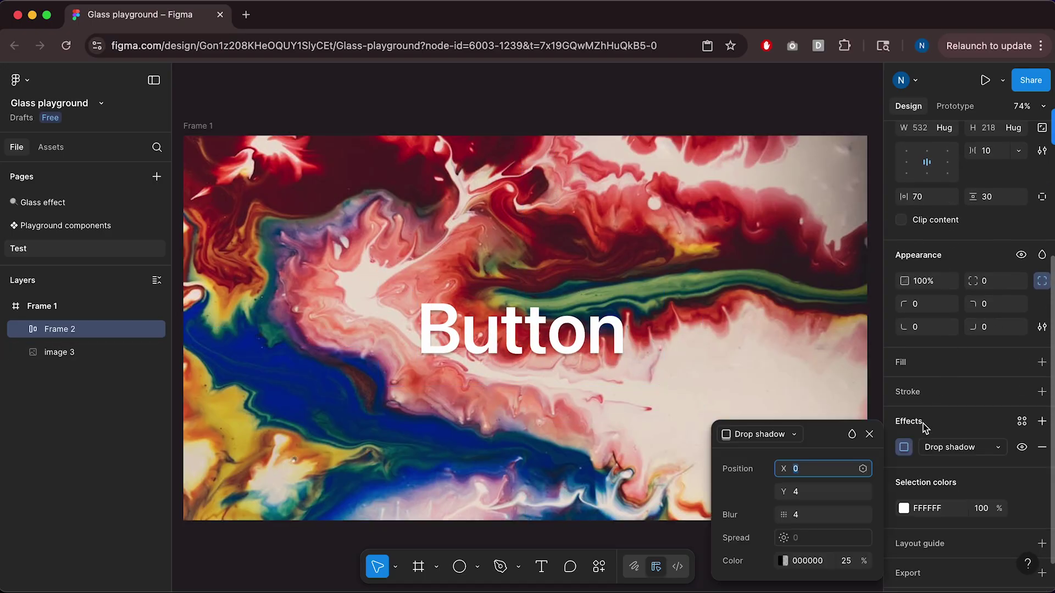
click(776, 434)
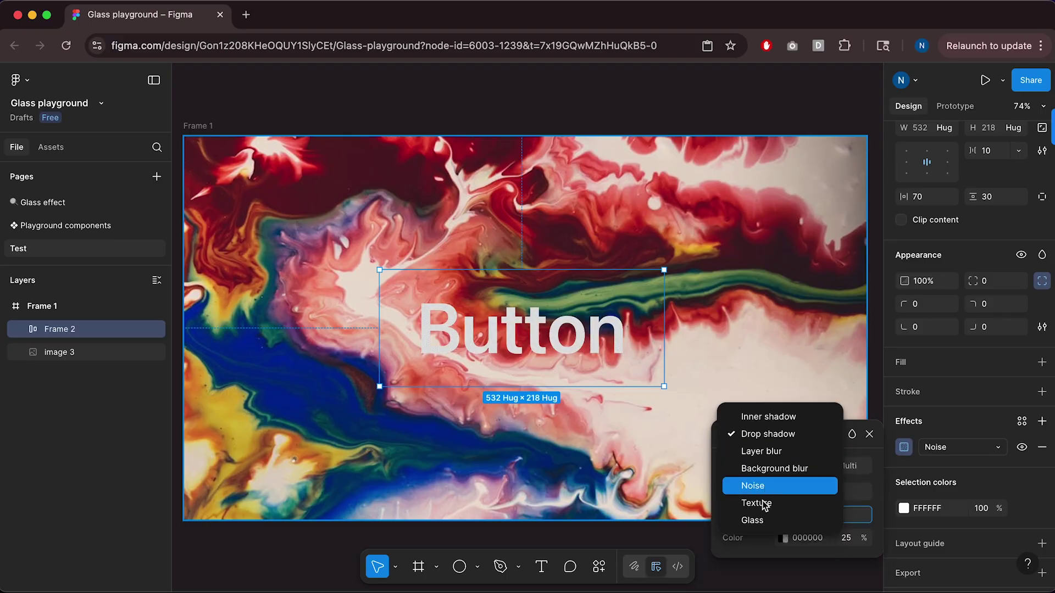
click(757, 520)
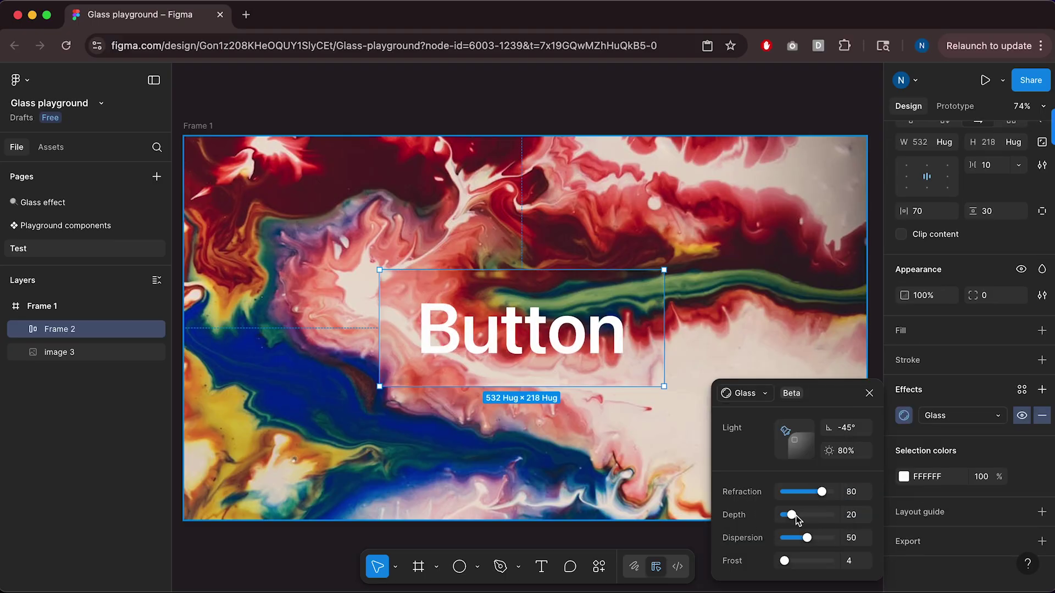
drag(792, 515, 811, 508)
click(789, 563)
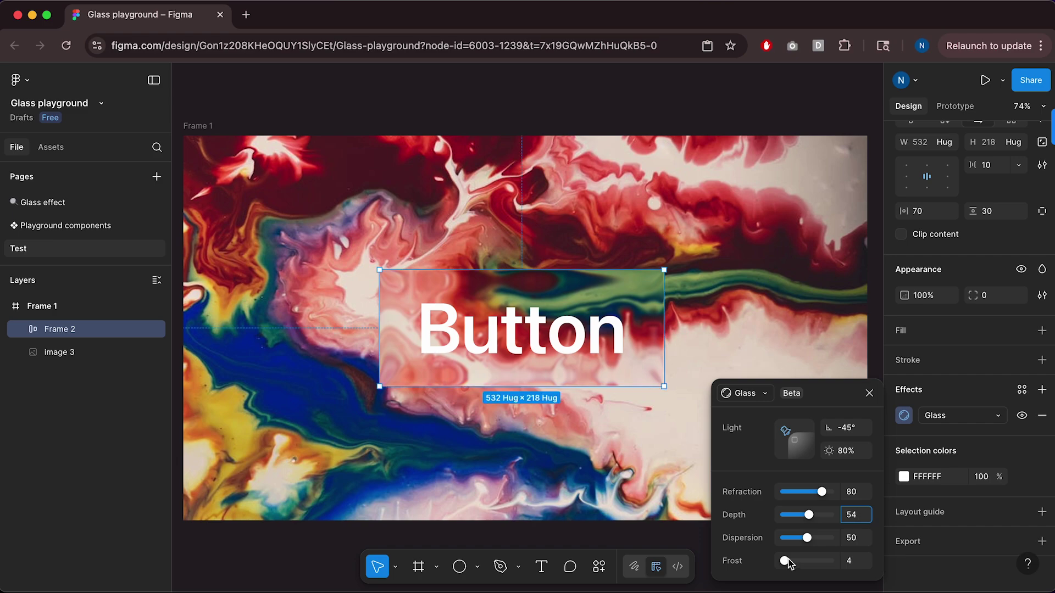
click(845, 451)
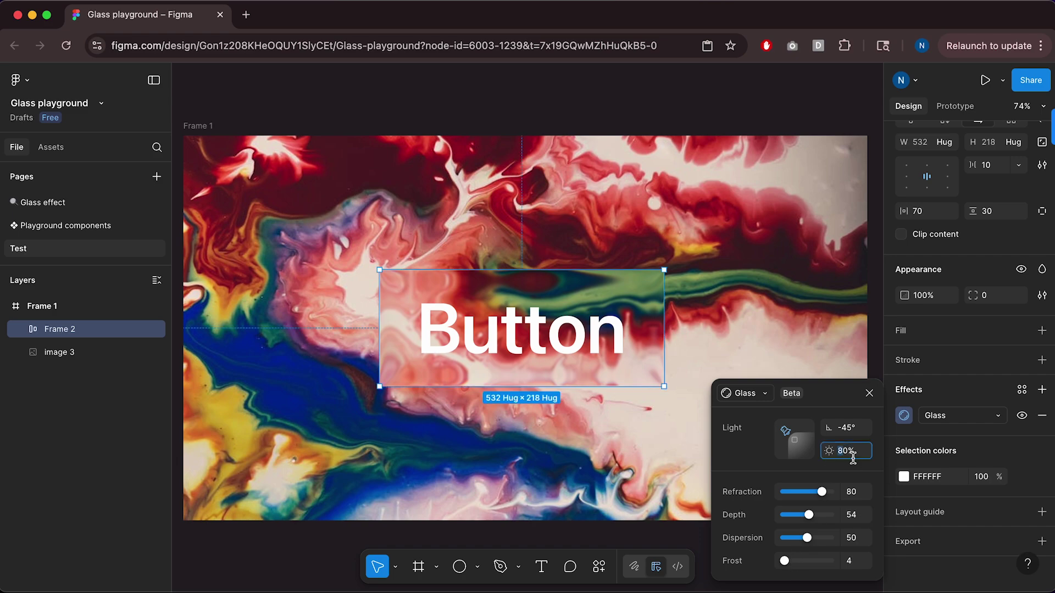
text(5)
key(Return)
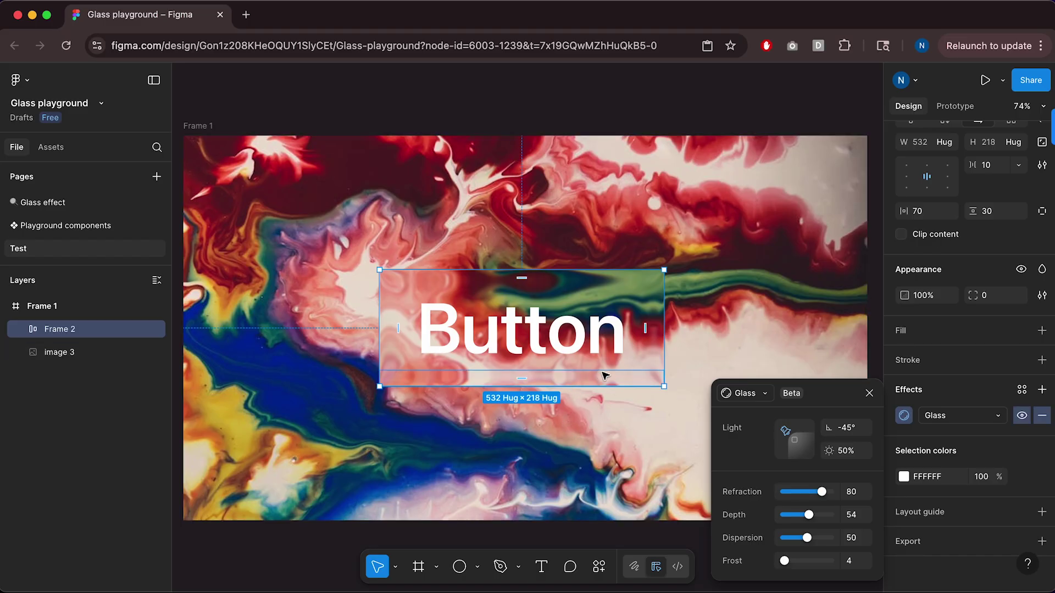
drag(603, 384, 606, 379)
Set the Button frame's corner radius to 170 and re-centre the pill on the image.
click(1000, 298)
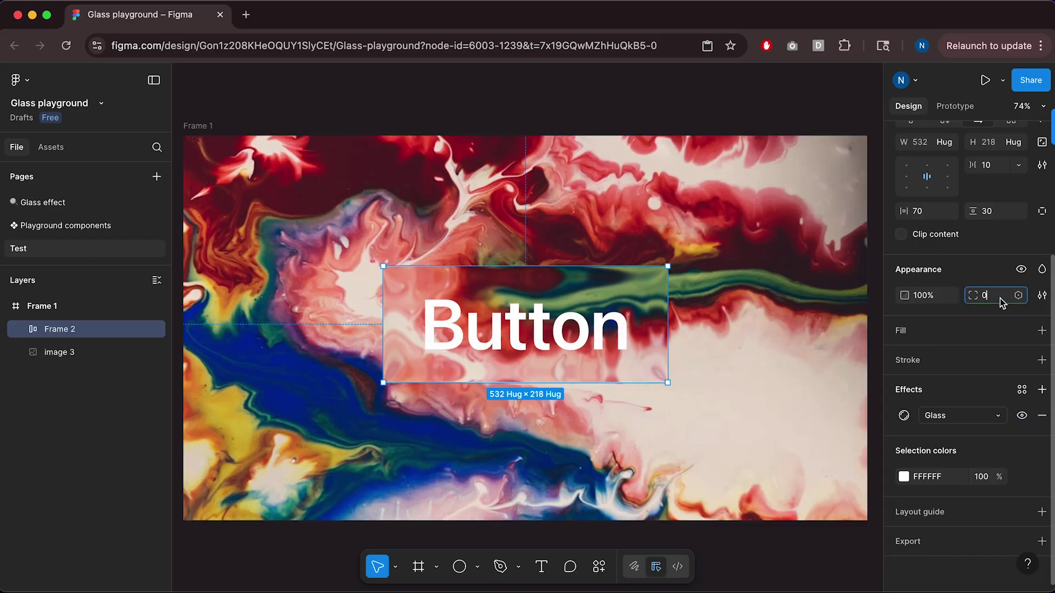
key(shift+Up)
key(shift+Up)
key(shift+Up)
key(shift+Up)
key(shift+Up)
key(shift+Up)
key(shift+Up)
key(shift+Up)
key(shift+Up)
key(shift+Up)
key(shift+Up)
key(shift+Up)
key(shift+Up)
key(shift+Up)
key(shift+Up)
key(shift+Up)
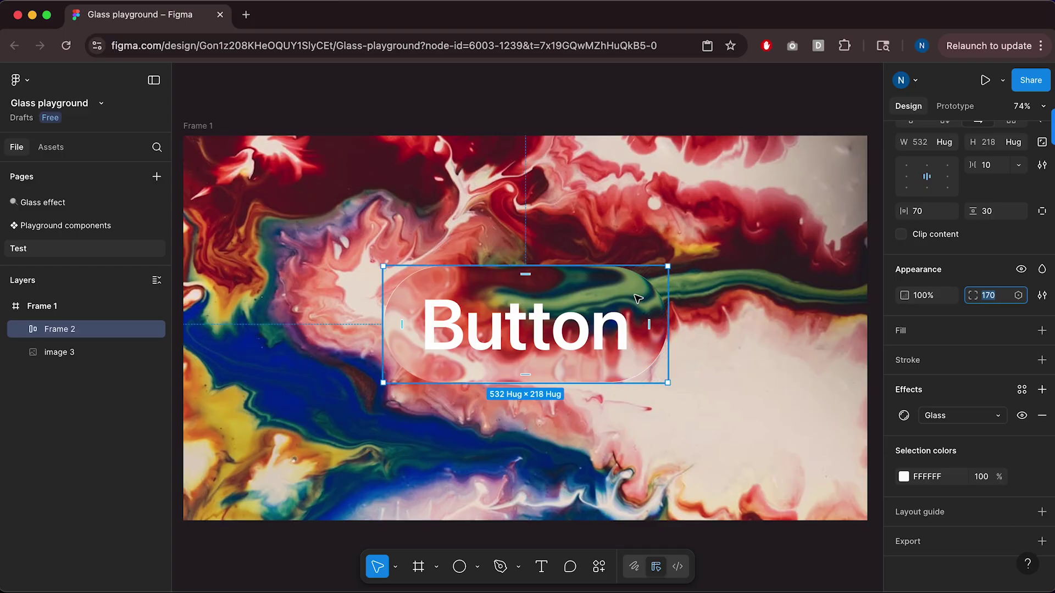
mouse_move(619, 315)
mouse_down()
mouse_move(590, 316)
mouse_move(642, 302)
mouse_move(608, 321)
mouse_move(637, 303)
mouse_move(620, 312)
mouse_up()
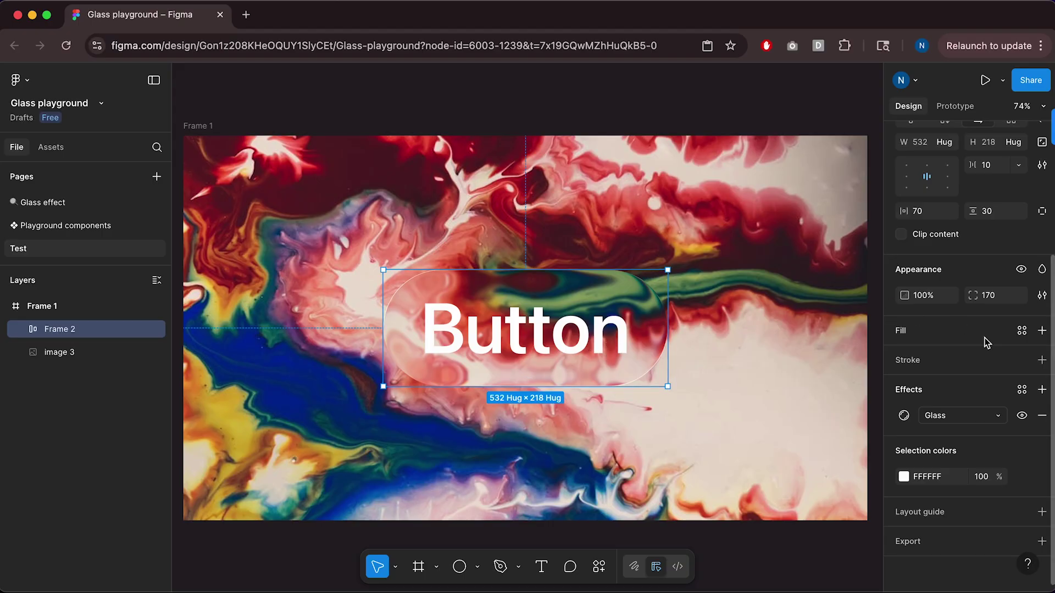
Add a vivid blue fill to the pill using the Color blend mode.
click(1042, 331)
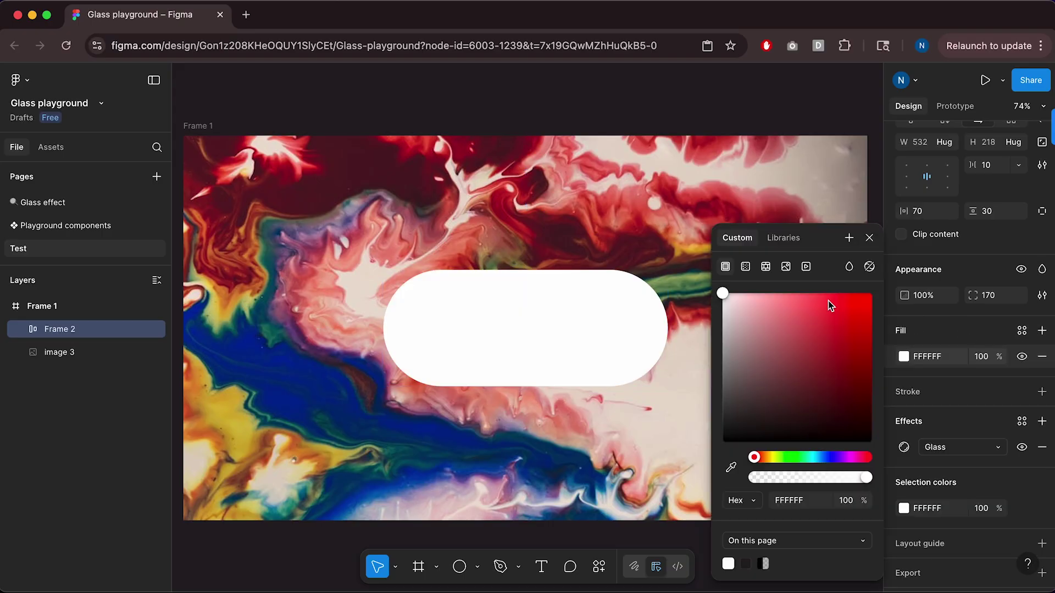
drag(759, 457, 824, 458)
drag(841, 329, 867, 294)
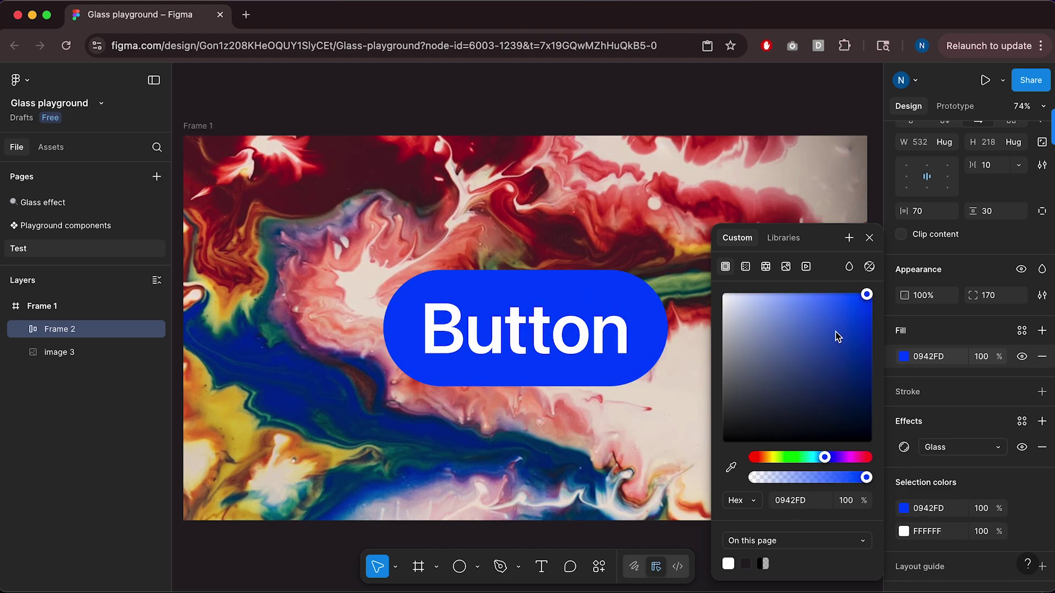
click(849, 267)
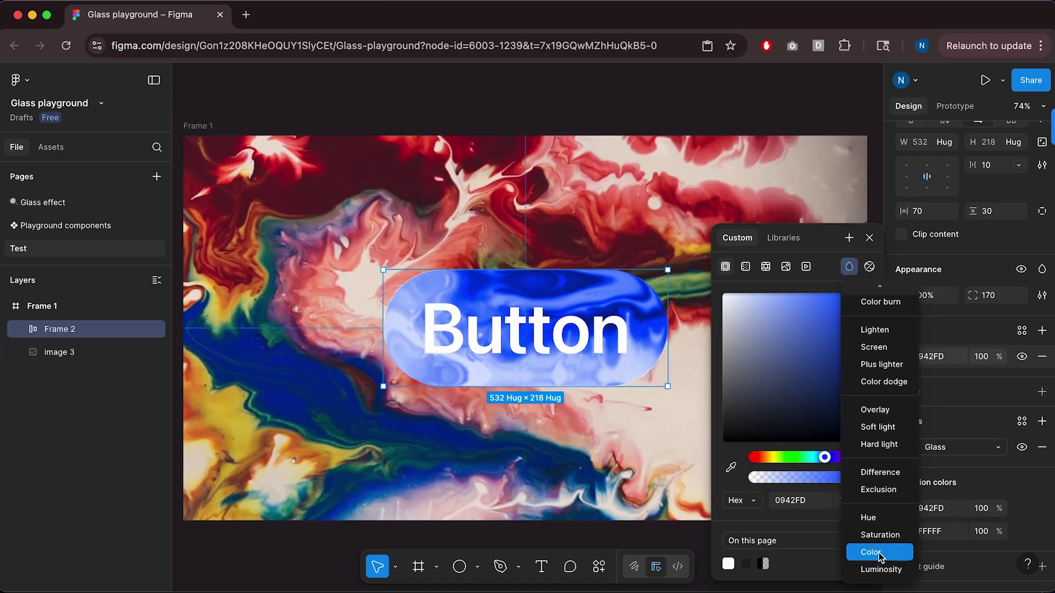
click(879, 553)
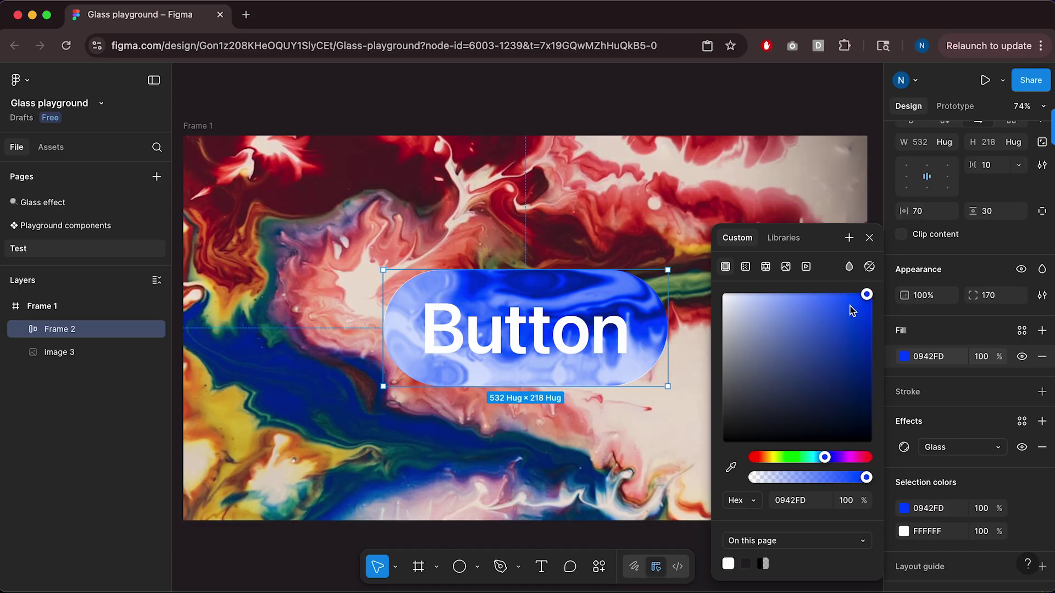
Set the fill opacity to 50%, preview the pill over the image, then delete it.
click(982, 357)
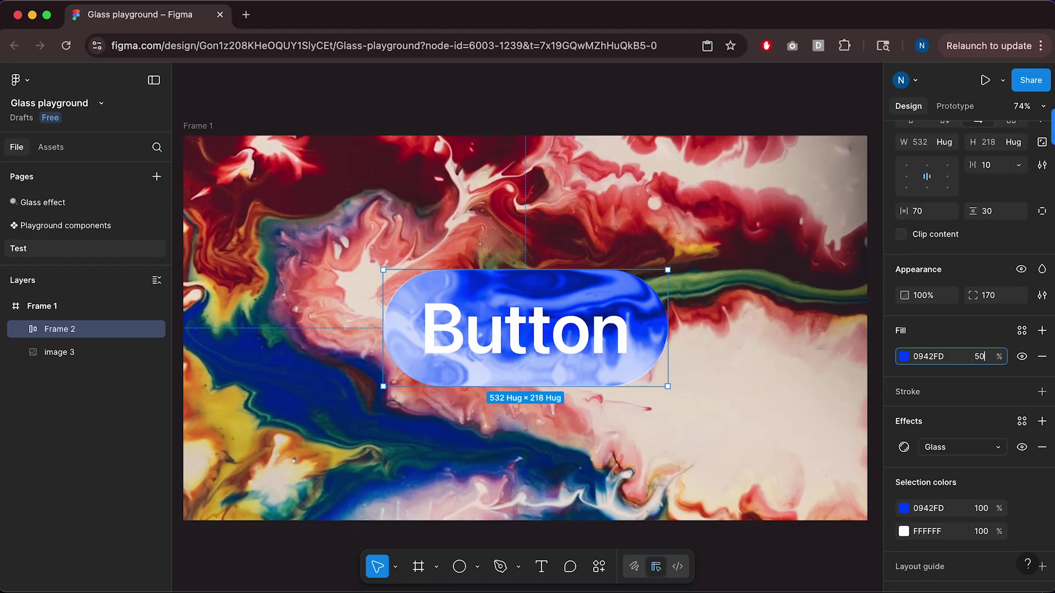
key(Return)
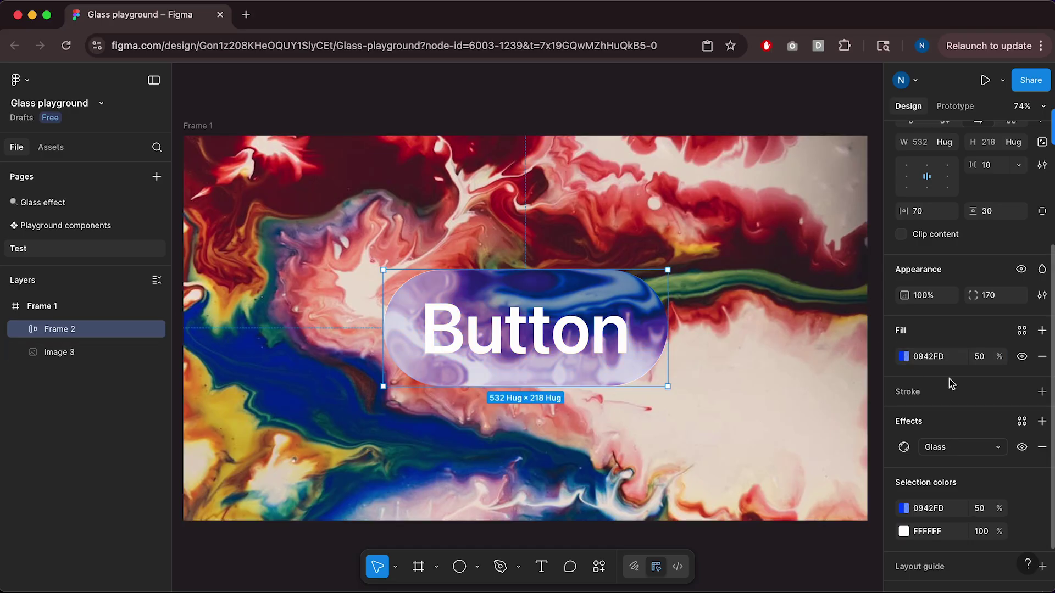
mouse_move(638, 349)
mouse_down()
mouse_move(660, 361)
mouse_move(686, 343)
mouse_move(627, 319)
mouse_move(658, 374)
mouse_move(686, 320)
mouse_move(635, 367)
mouse_move(677, 321)
mouse_move(692, 349)
mouse_move(616, 332)
mouse_move(675, 327)
mouse_move(653, 340)
mouse_up()
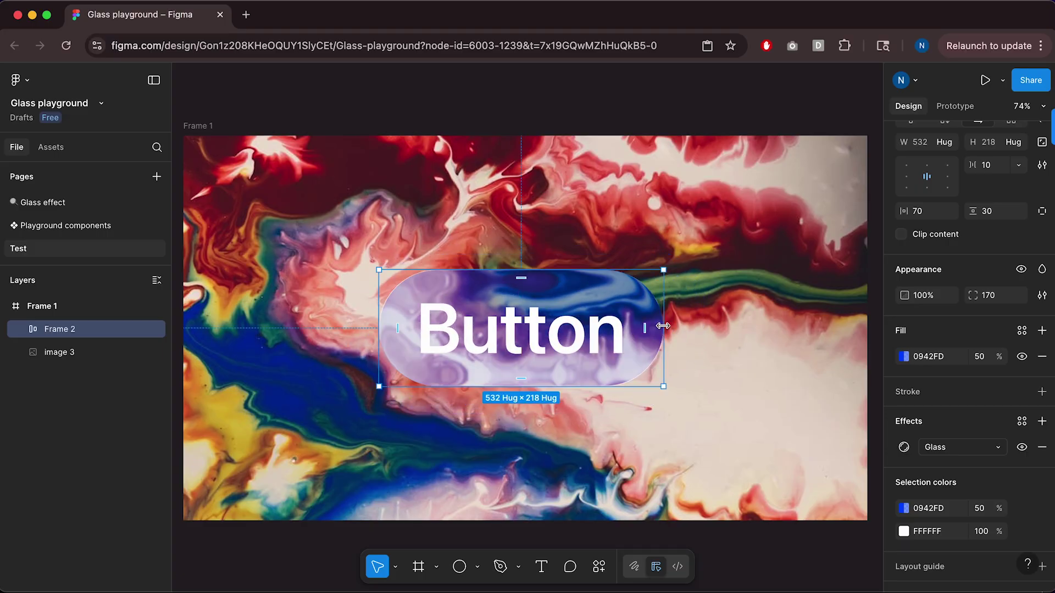
key(Delete)
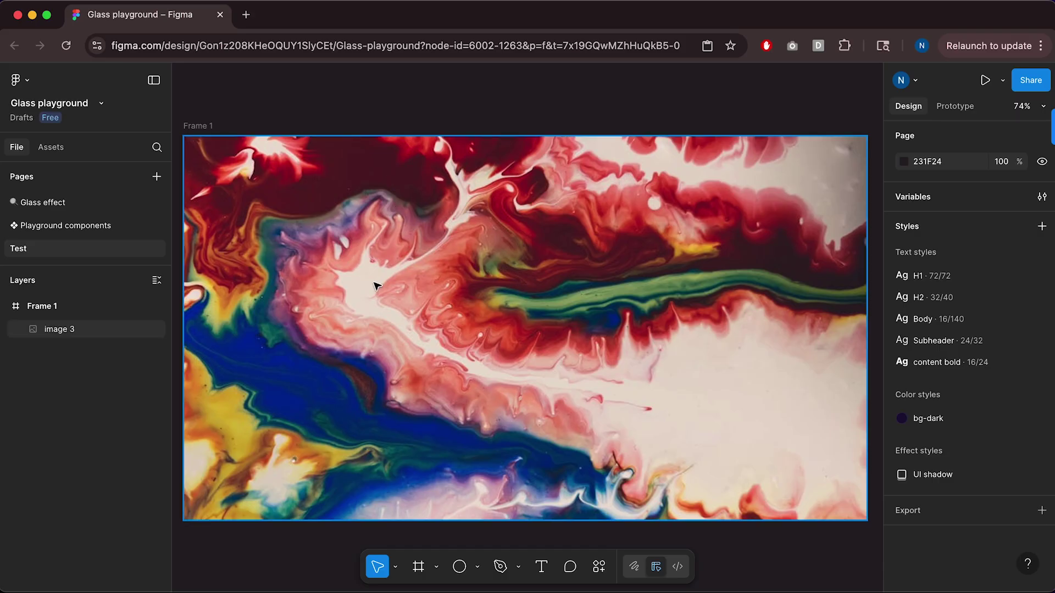
Draw a 135×135 square at the image's top-left and give it a Glass effect.
click(418, 567)
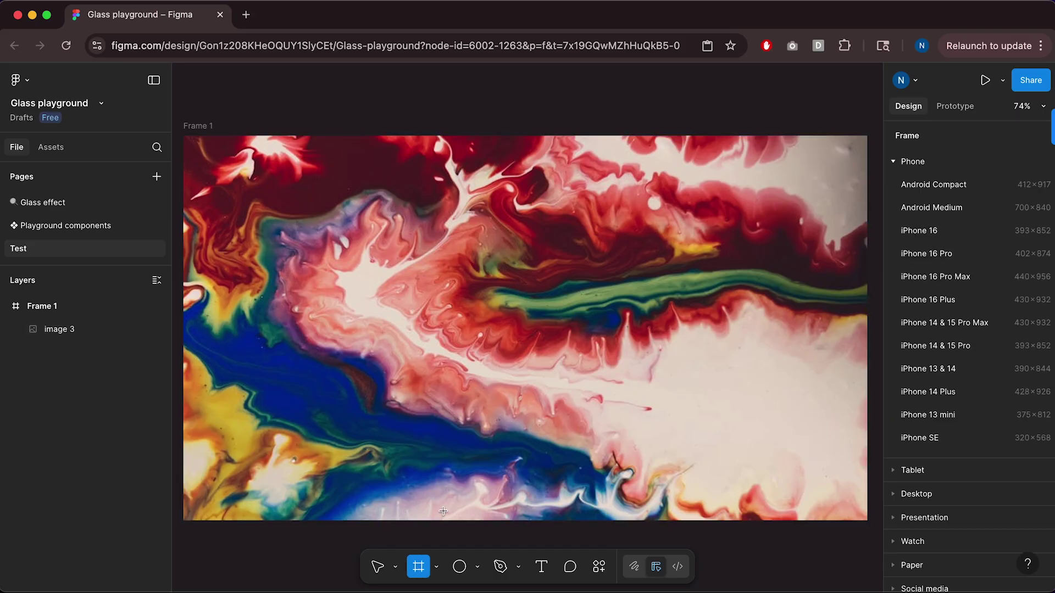
drag(195, 144, 267, 214)
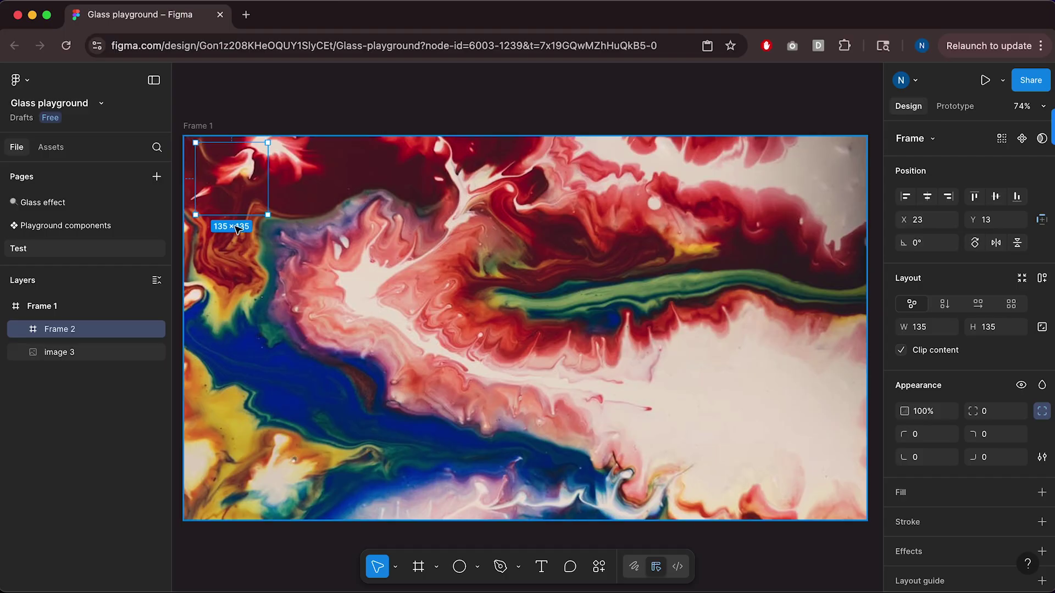
scroll(929, 461, down, 3)
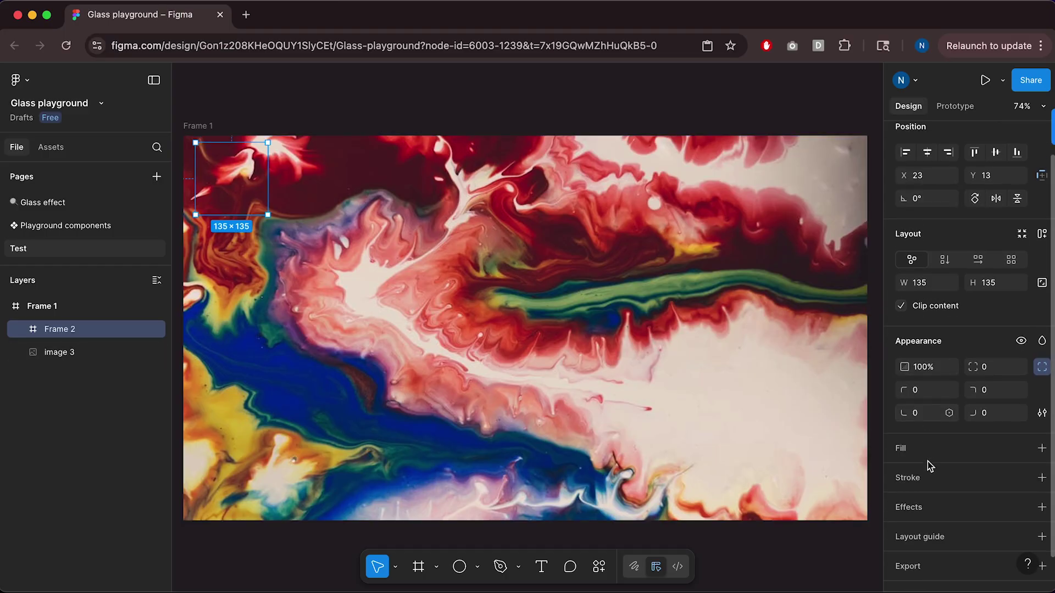
click(921, 484)
click(763, 434)
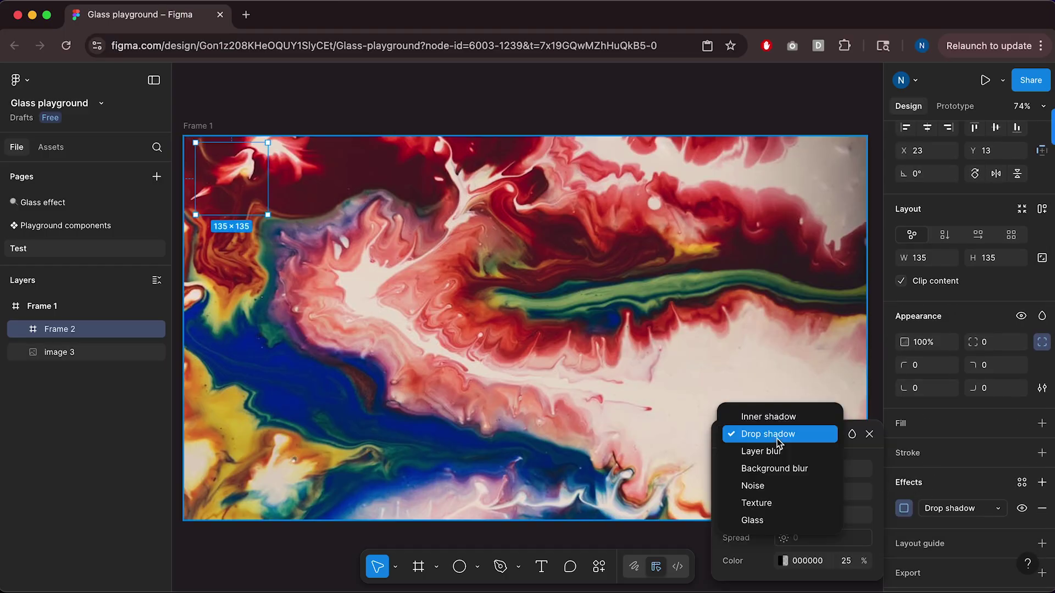
click(758, 521)
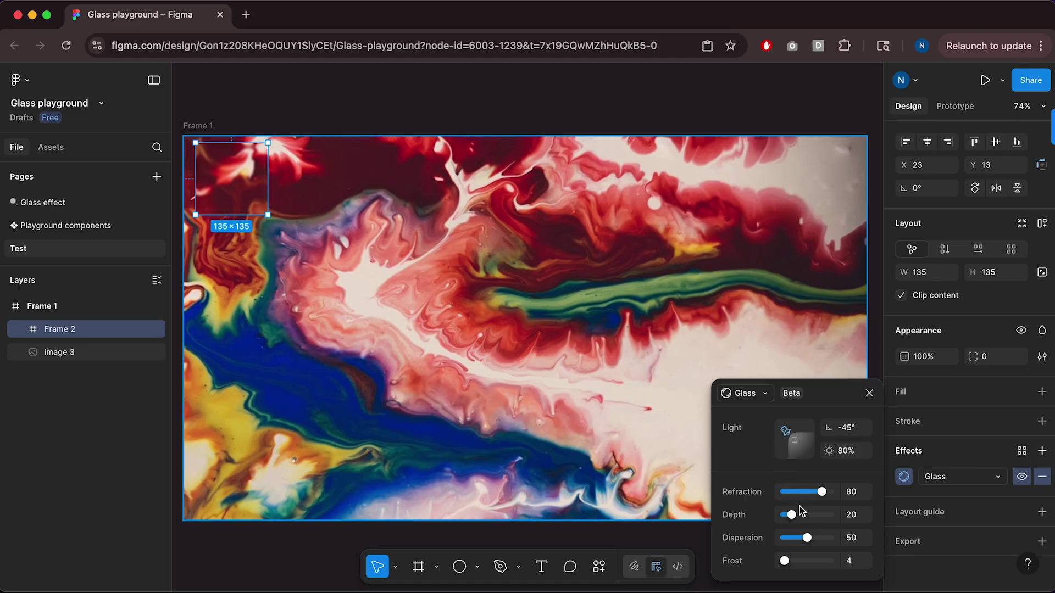
Raise the square's glass depth, refraction and dispersion all to 100.
drag(792, 515, 832, 515)
click(851, 492)
text(100)
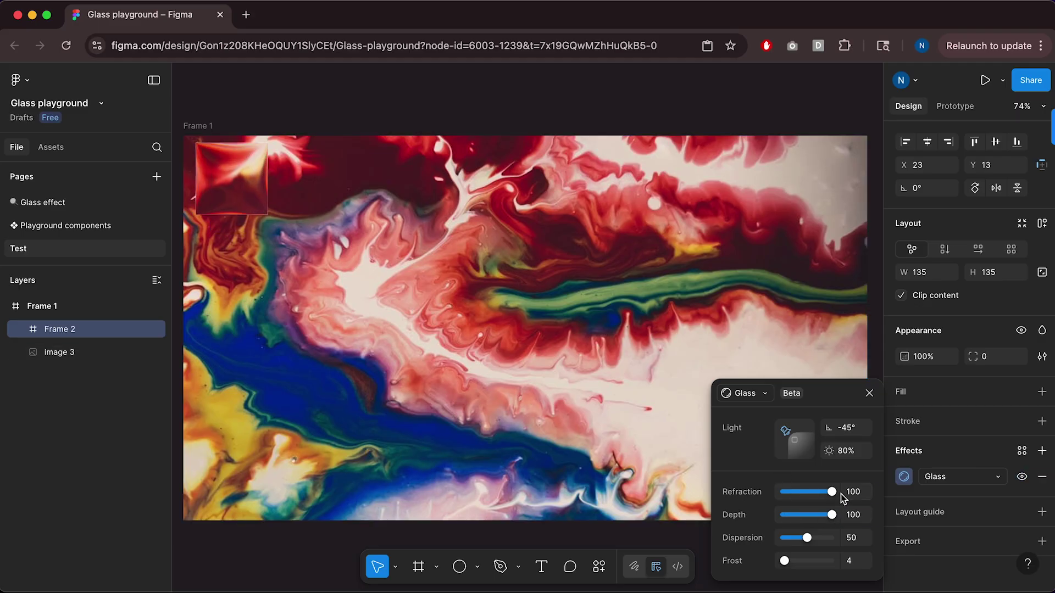
drag(813, 541, 841, 539)
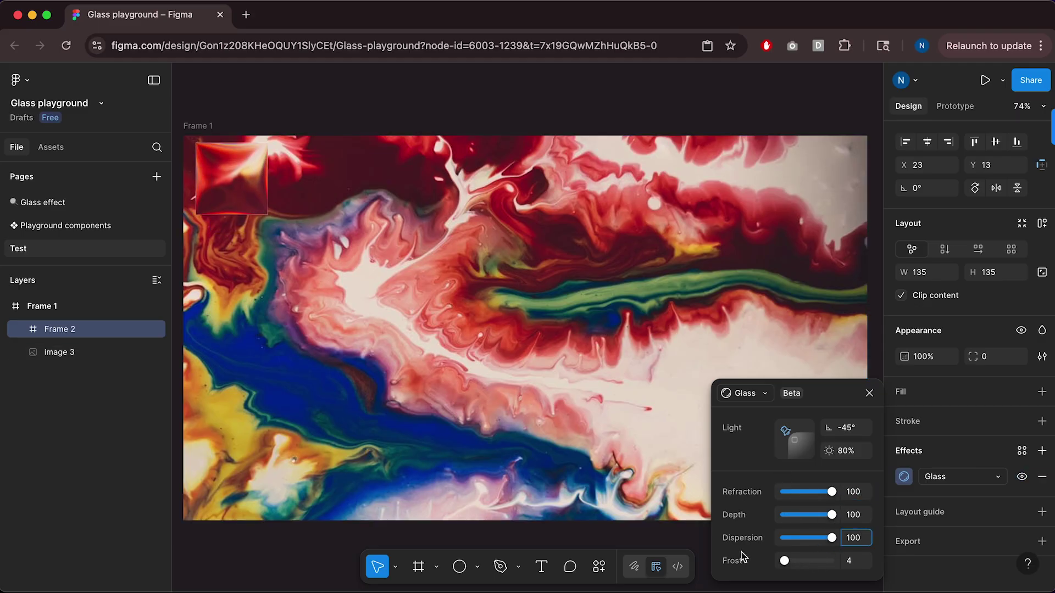
click(304, 111)
Duplicate the glass square repeatedly to form a row of tiles across the image top.
drag(245, 188, 329, 205)
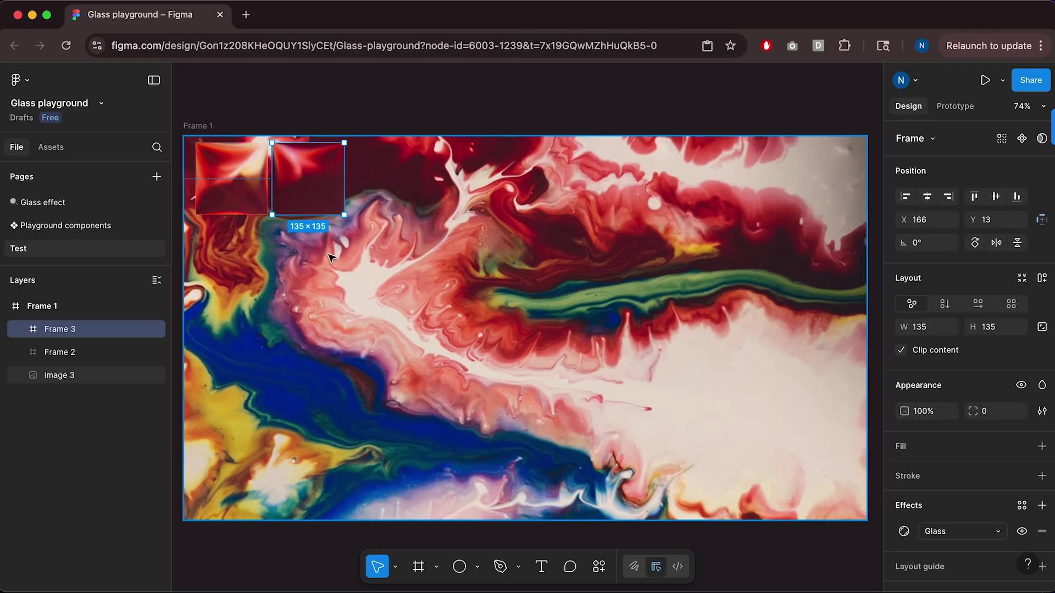
key(super+d)
key(super+d)
key(super+d)
key(super+d)
key(super+d)
key(super+d)
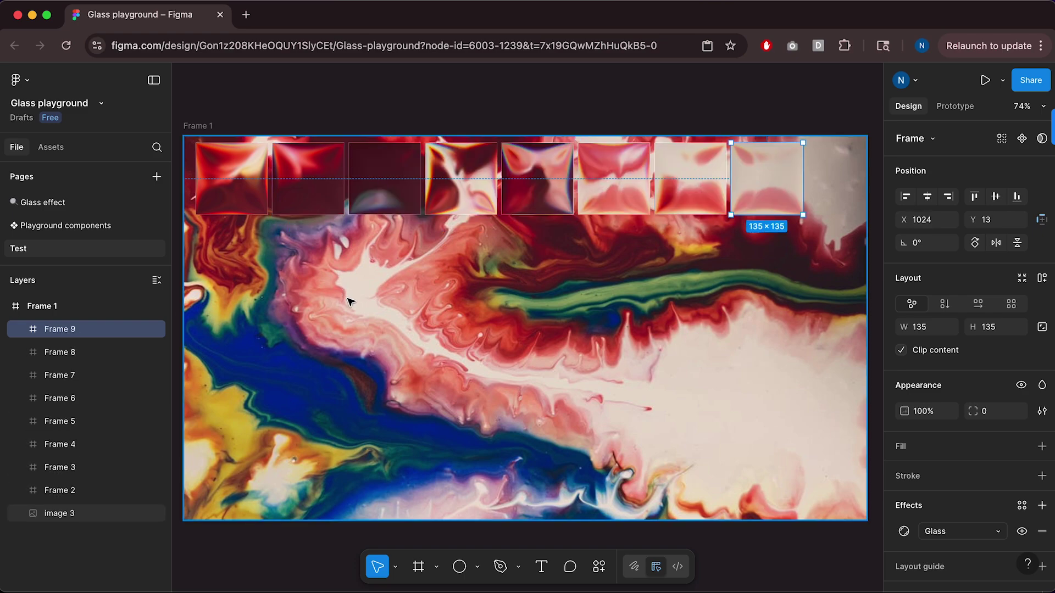
key(super+d)
scroll(349, 301, right, 1)
scroll(418, 106, left, 2)
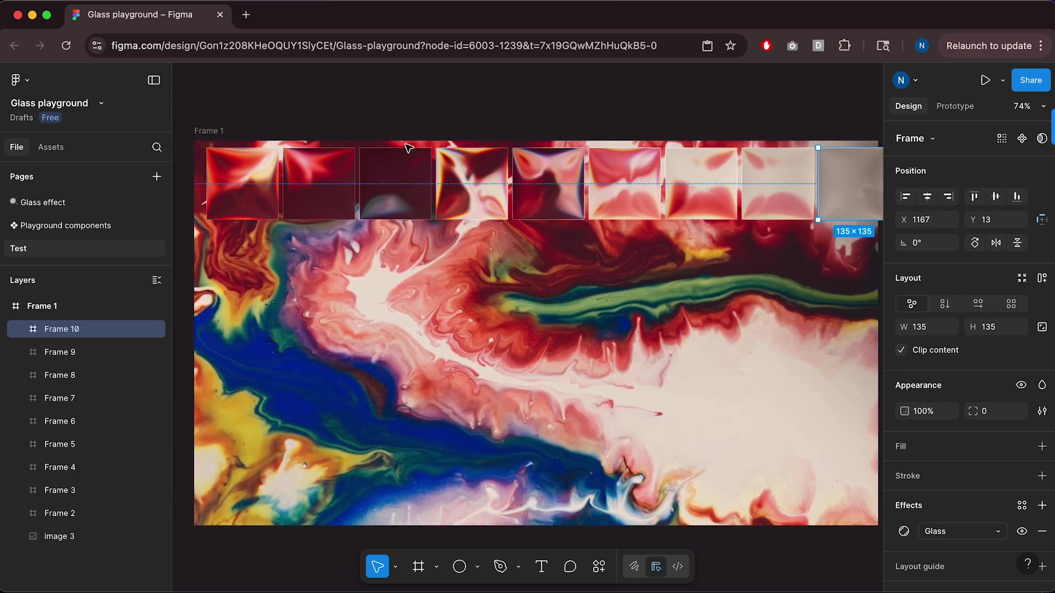
Select all nine tiles in the row and resize them to 131 tall.
shift+click(260, 197)
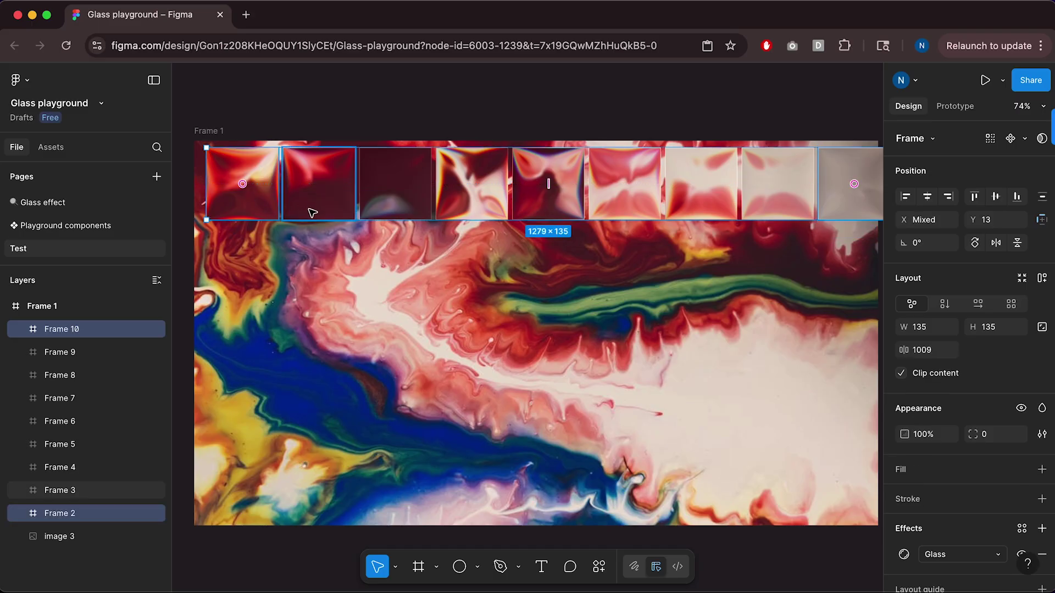
shift+click(313, 201)
shift+click(388, 204)
shift+click(473, 207)
shift+click(545, 206)
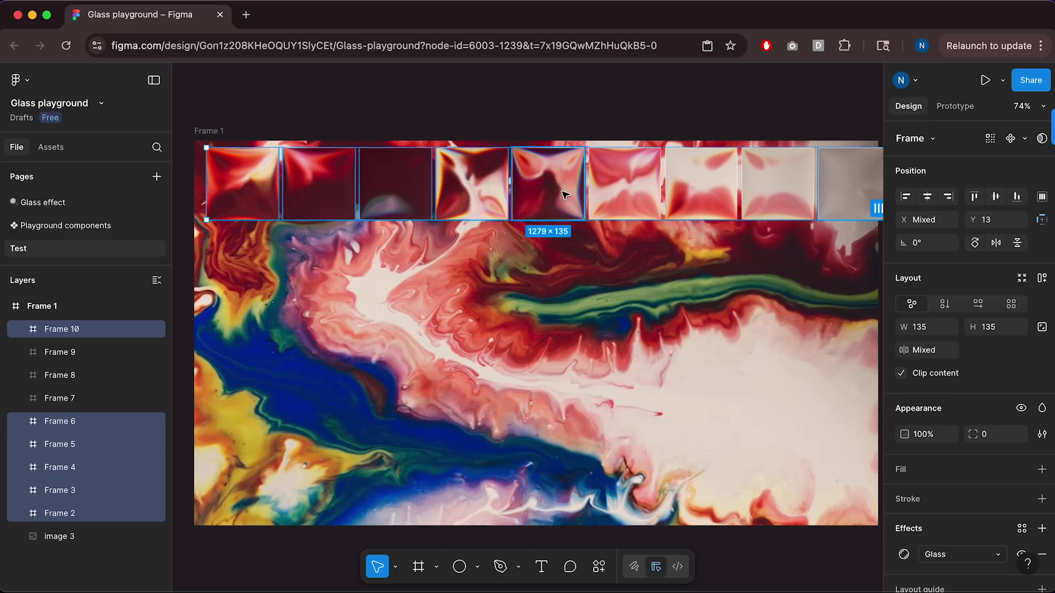
shift+click(640, 209)
shift+click(693, 201)
shift+click(811, 203)
scroll(728, 259, right, 4)
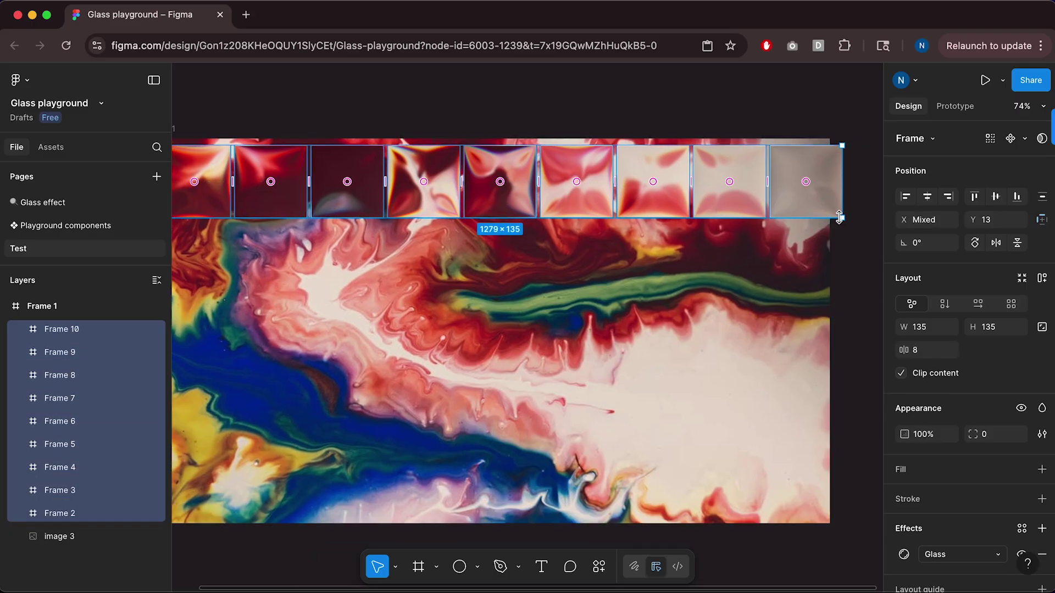
drag(837, 218, 824, 215)
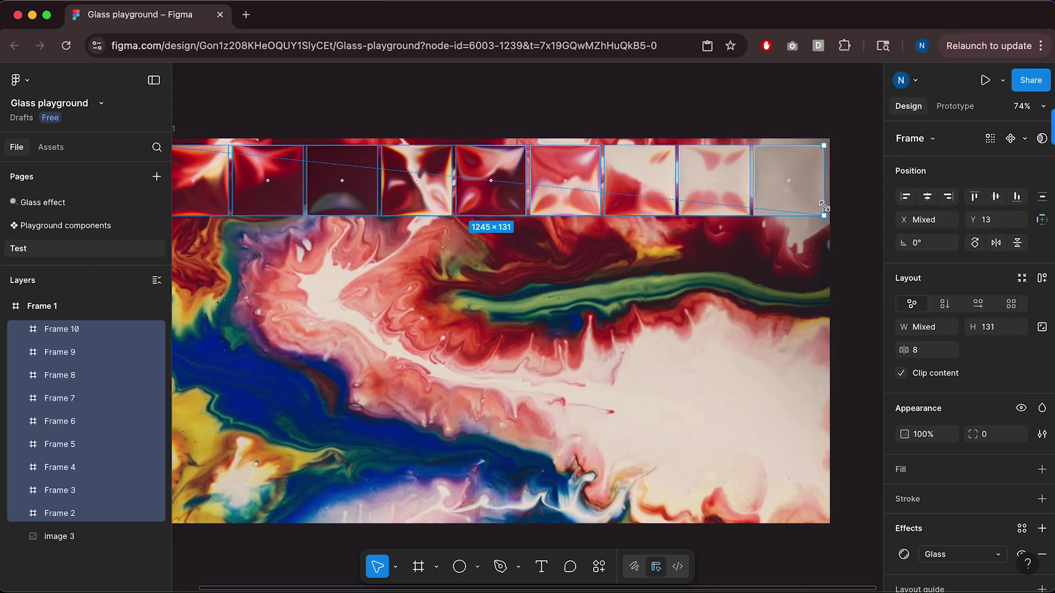
drag(321, 269, 392, 246)
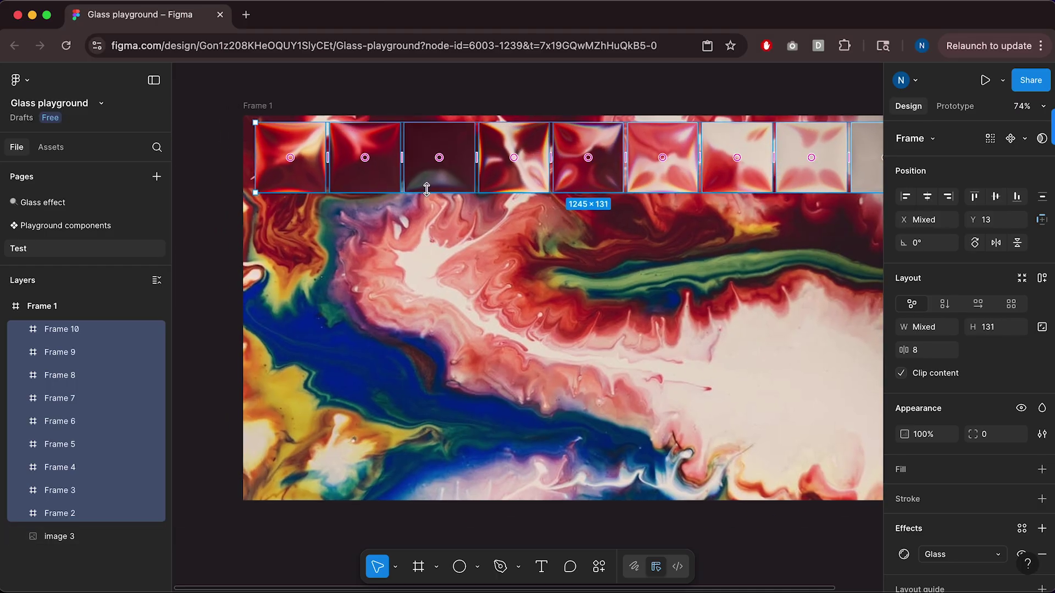
Duplicate the nine-tile row downward until five rows (Frames 2–46) cover the image.
drag(436, 184, 439, 330)
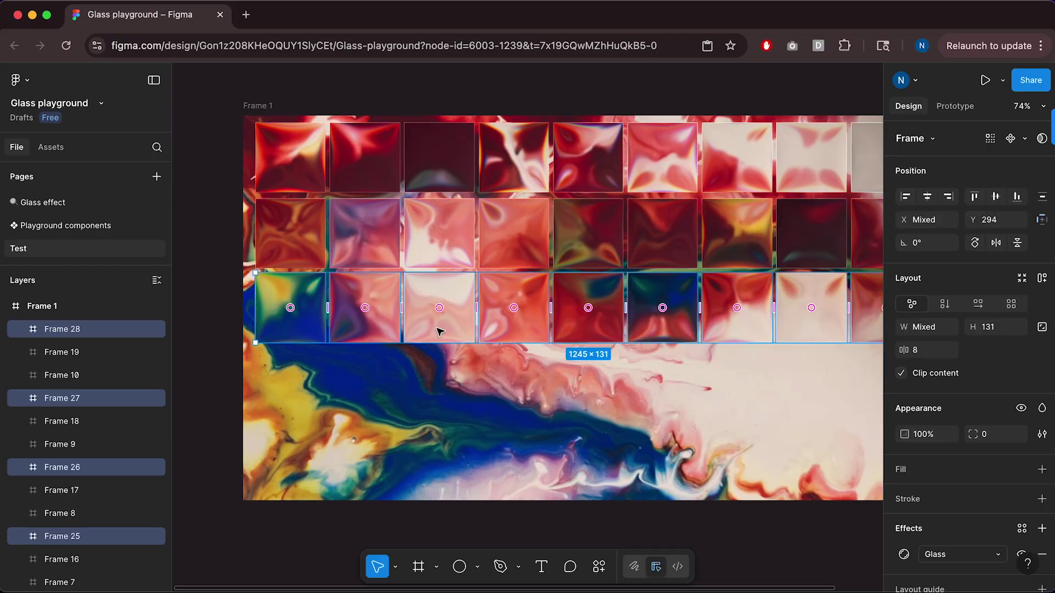
key(super+d)
key(super+d)
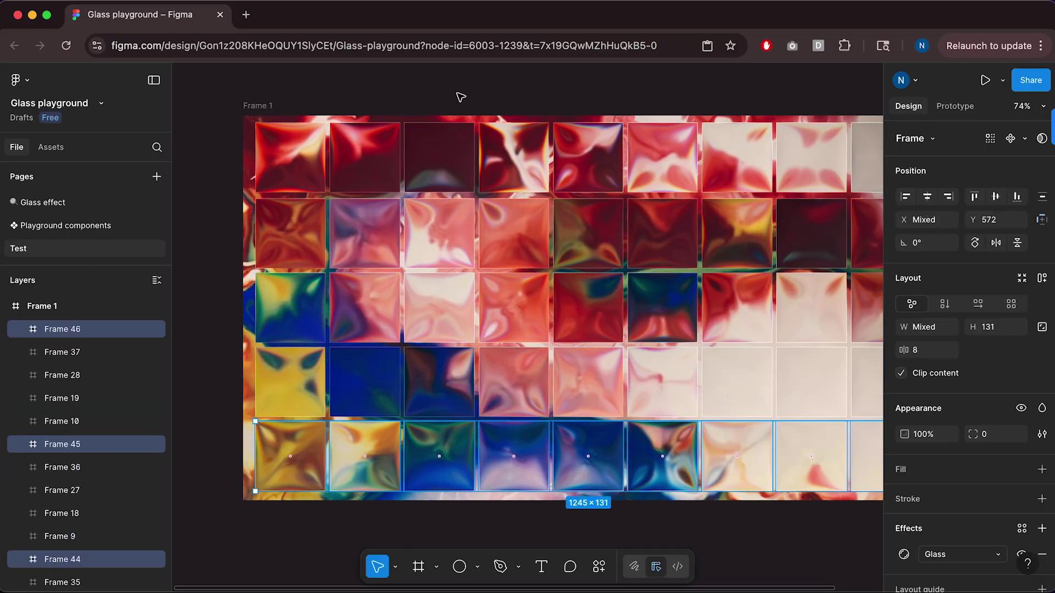
key(Escape)
drag(484, 135, 425, 138)
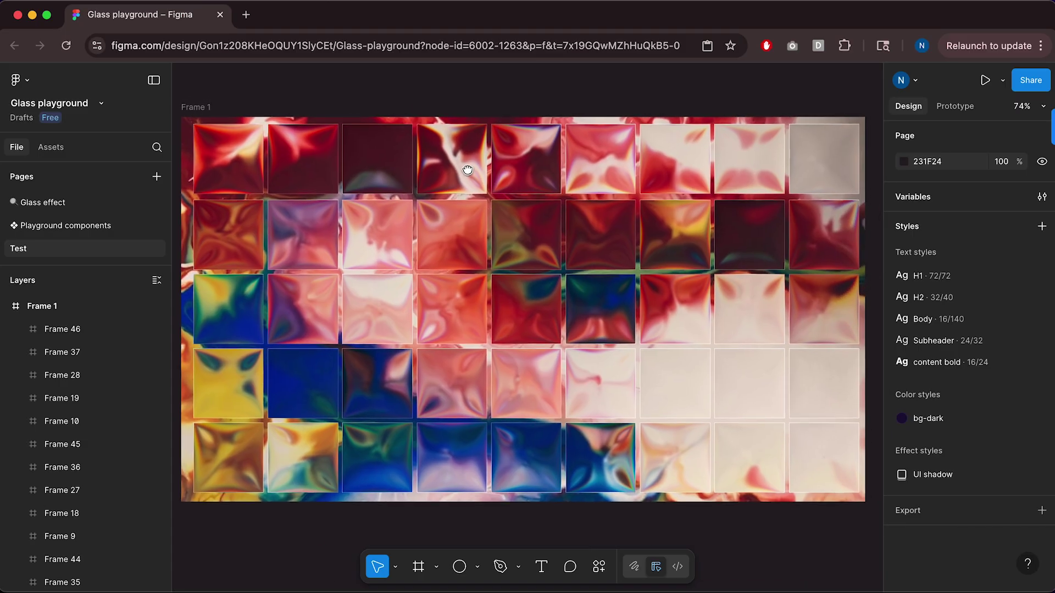